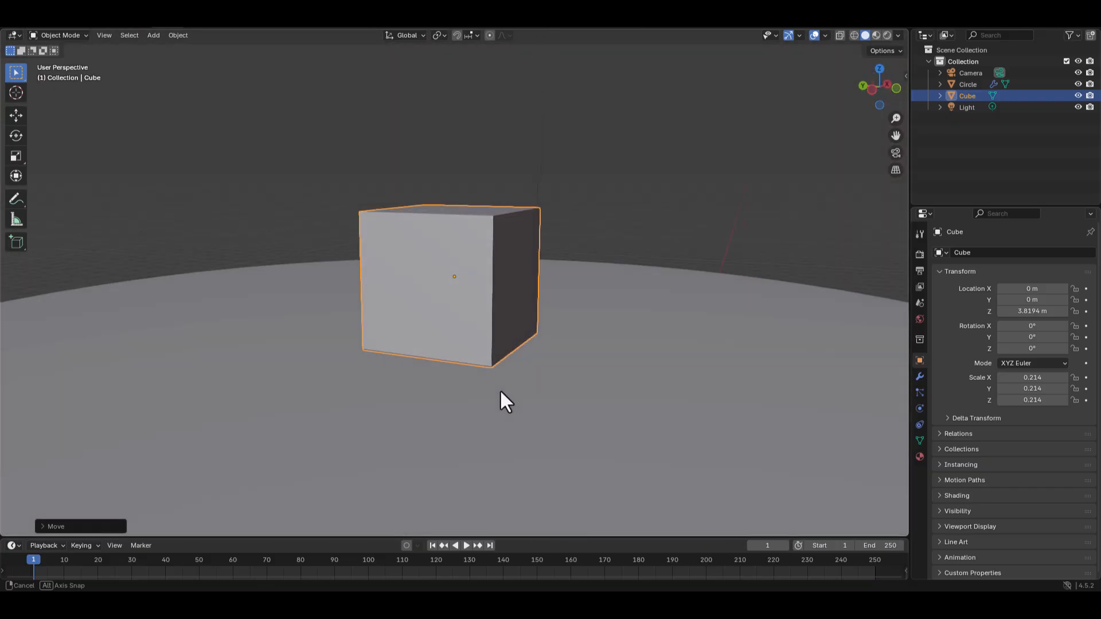
Set the snap target to Face and move the small cube across the tabletop surface
{"action": "middle_click_drag", "start_coordinate": [500, 390], "coordinate": [407, 395]}
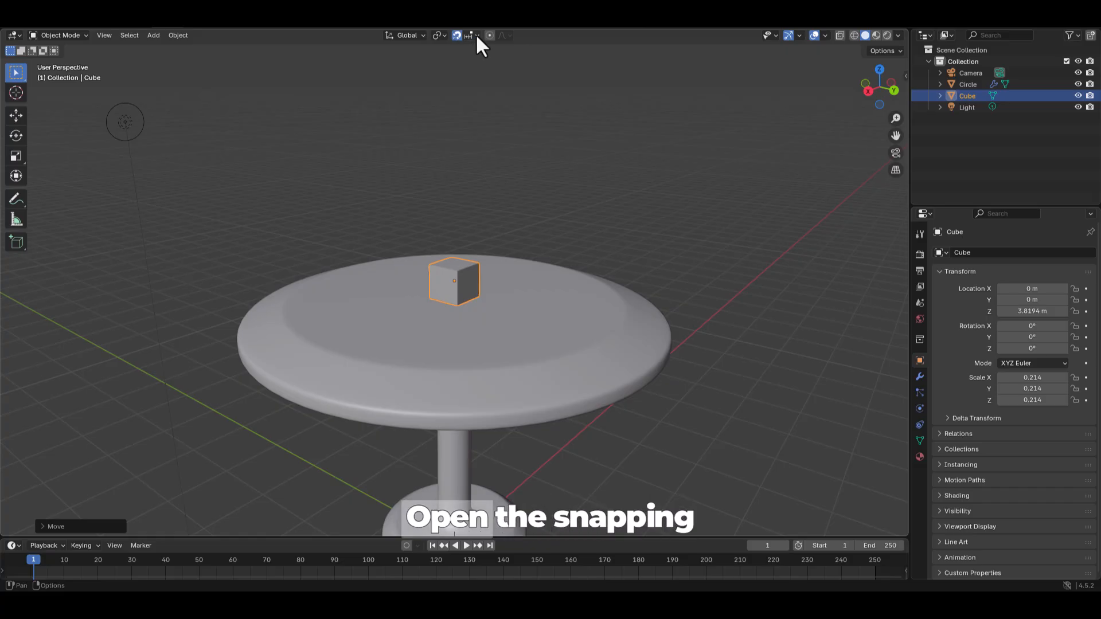
{"action": "left_click", "coordinate": [476, 35]}
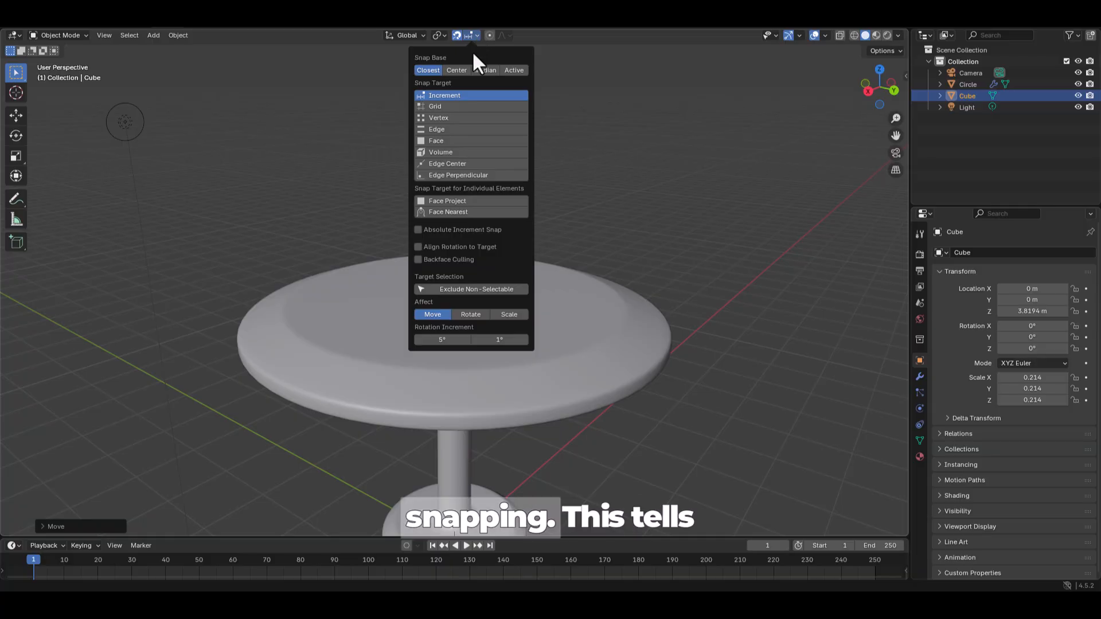
{"action": "left_click", "coordinate": [453, 140]}
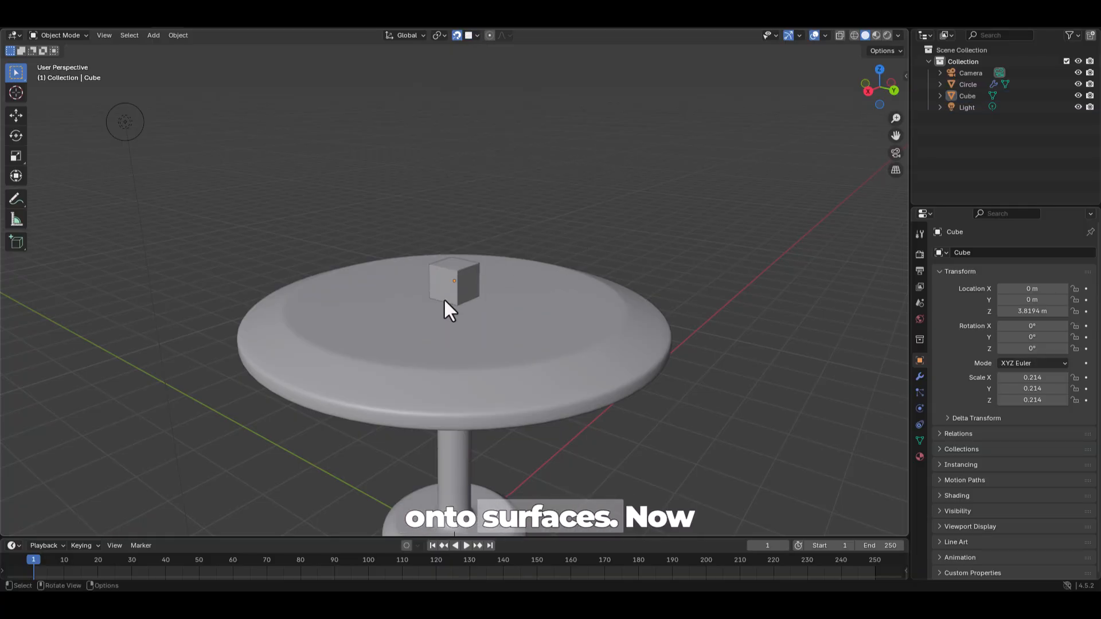
{"action": "key", "text": "g"}
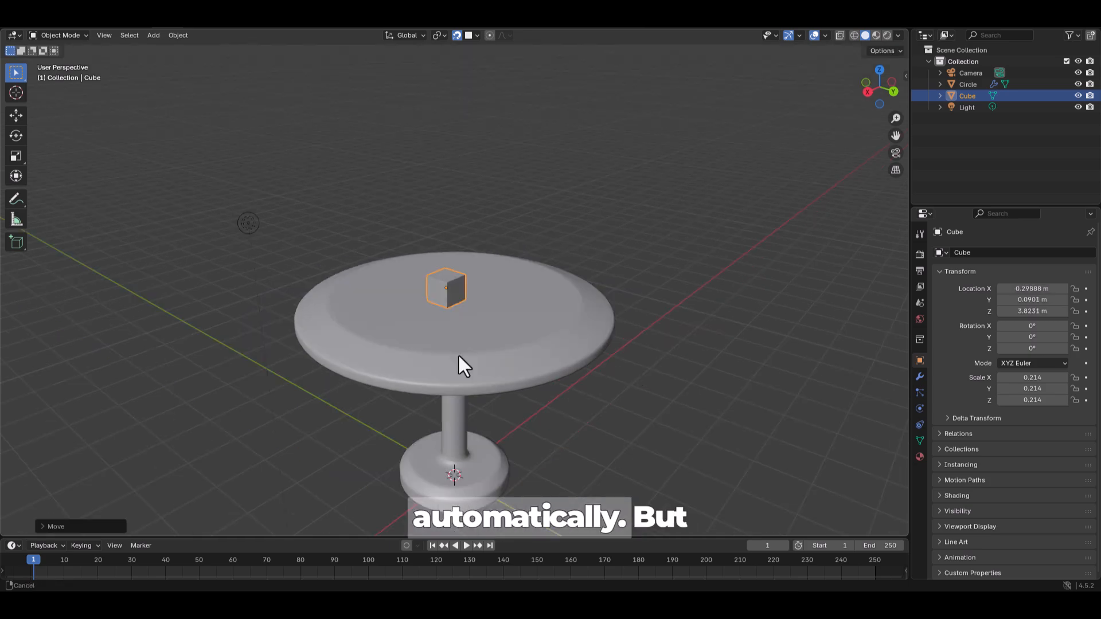
Enable Align Rotation to Target for snapping and reposition the cube on the tabletop so it follows the surface
{"action": "left_click", "coordinate": [477, 35]}
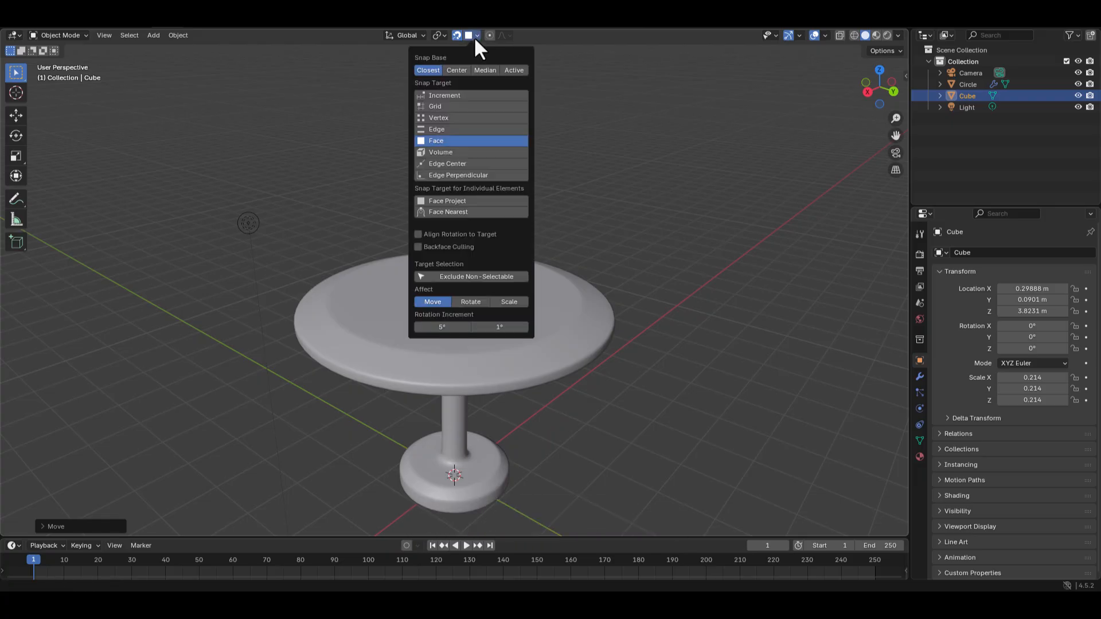
{"action": "left_click", "coordinate": [445, 233]}
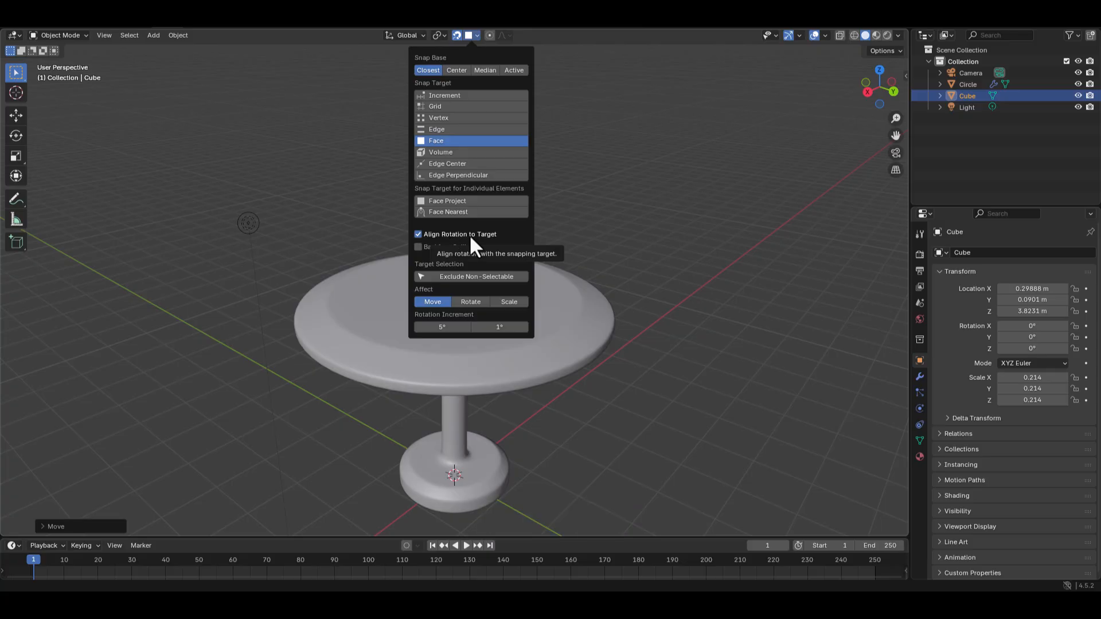
{"action": "key", "text": "g"}
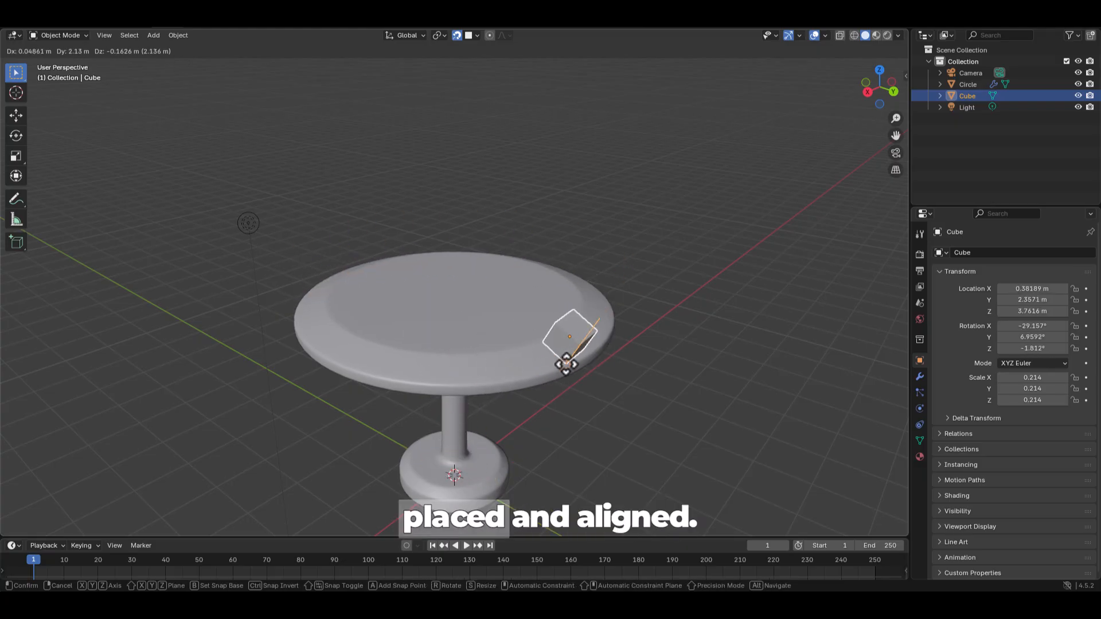
{"action": "left_click", "coordinate": [479, 265]}
{"action": "scroll", "coordinate": [480, 264], "scroll_direction": "up", "scroll_amount": 2}
{"action": "middle_click_drag", "start_coordinate": [480, 266], "coordinate": [367, 326]}
{"action": "scroll", "coordinate": [448, 401], "scroll_direction": "down", "scroll_amount": 4}
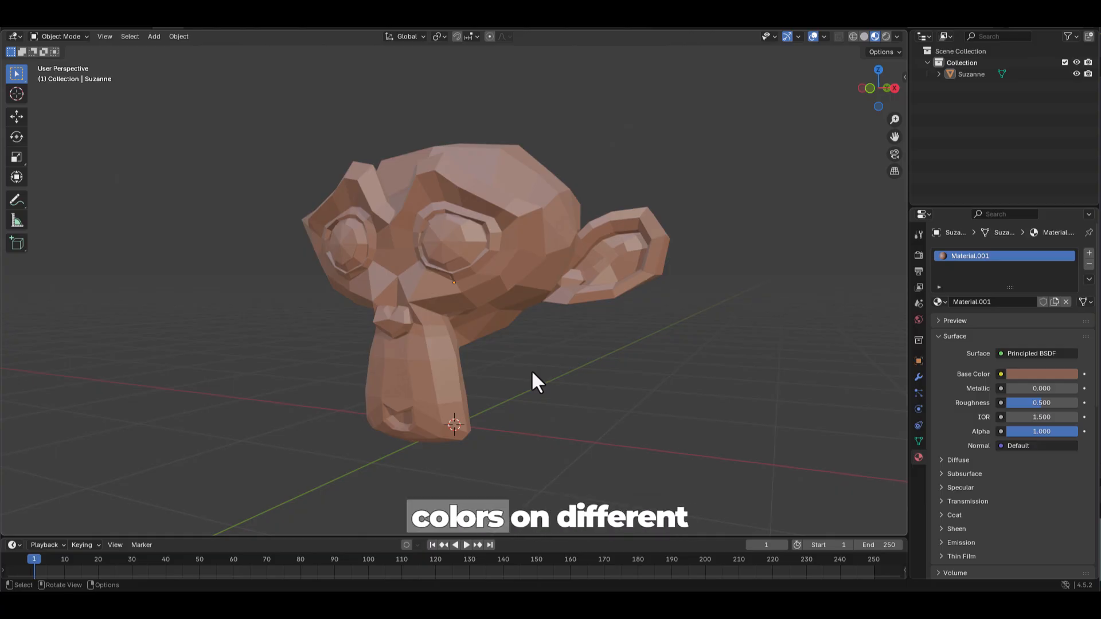
In Edit Mode, select the ring of faces around the pupil of Suzanne's larger visible eye
{"action": "left_click", "coordinate": [466, 304]}
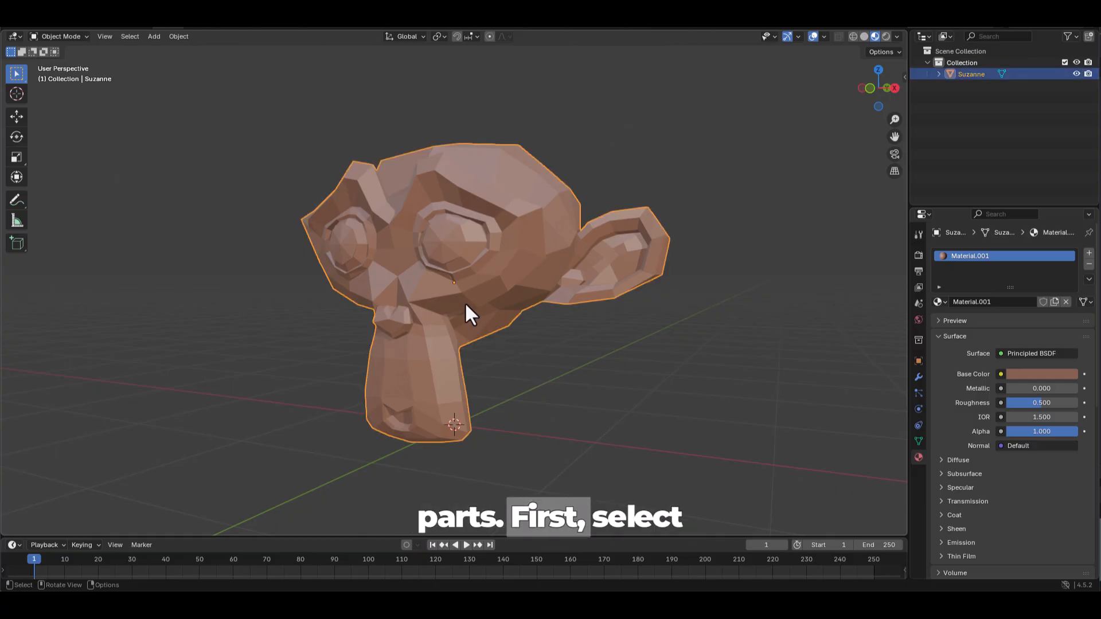
{"action": "key", "text": "Tab"}
{"action": "scroll", "coordinate": [457, 233], "scroll_direction": "up", "scroll_amount": 5}
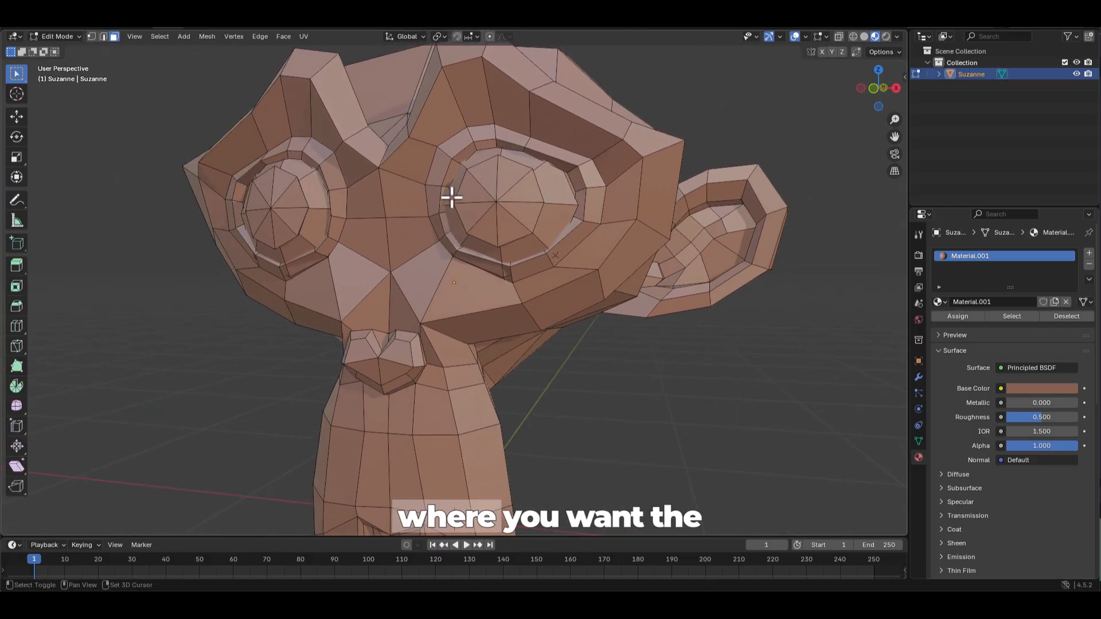
{"action": "left_click", "coordinate": [455, 222], "text": "shift"}
{"action": "left_click", "coordinate": [480, 161], "text": "ctrl"}
{"action": "left_click", "coordinate": [557, 188], "text": "ctrl"}
{"action": "left_click", "coordinate": [525, 250], "text": "ctrl"}
{"action": "left_click", "coordinate": [486, 252], "text": "ctrl"}
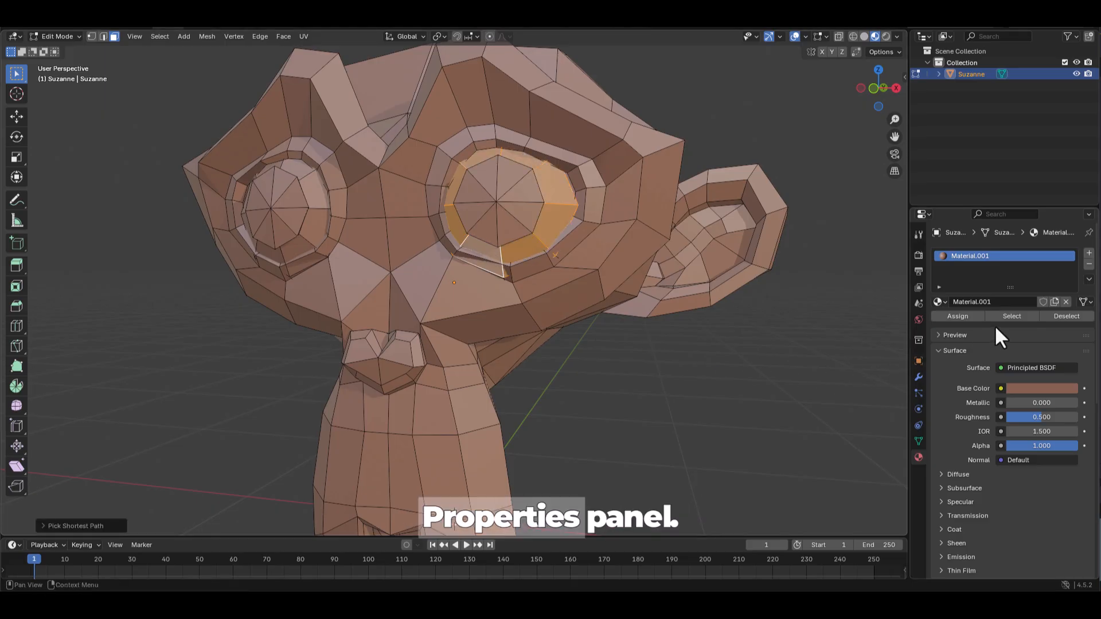
Add a second material slot with a new white material and assign it to the selected eye faces
{"action": "left_click", "coordinate": [1089, 254]}
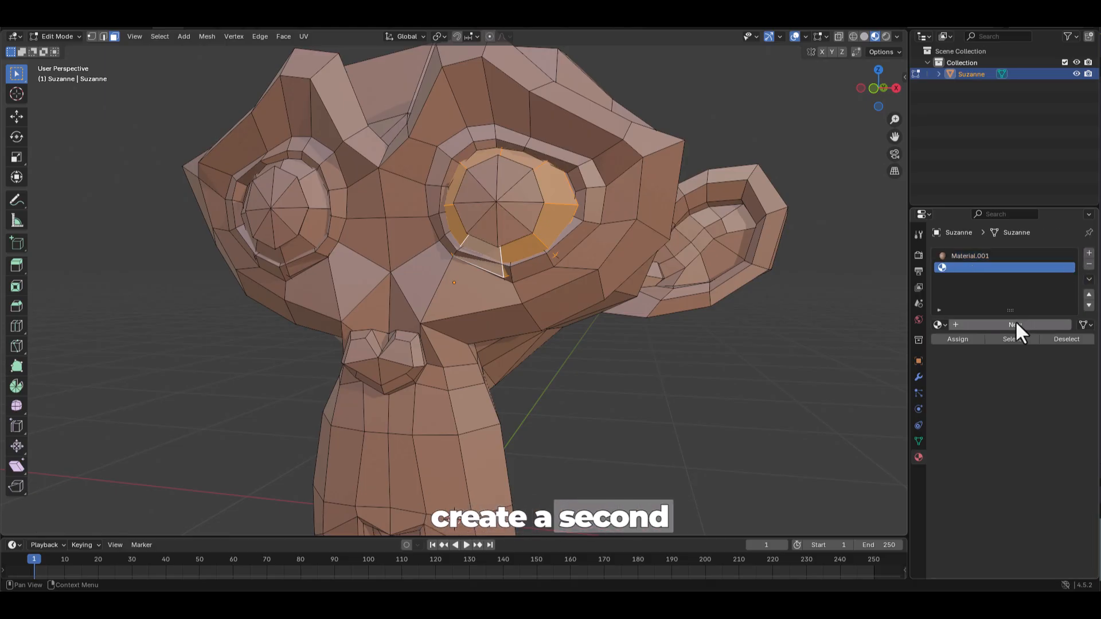
{"action": "left_click", "coordinate": [1016, 323]}
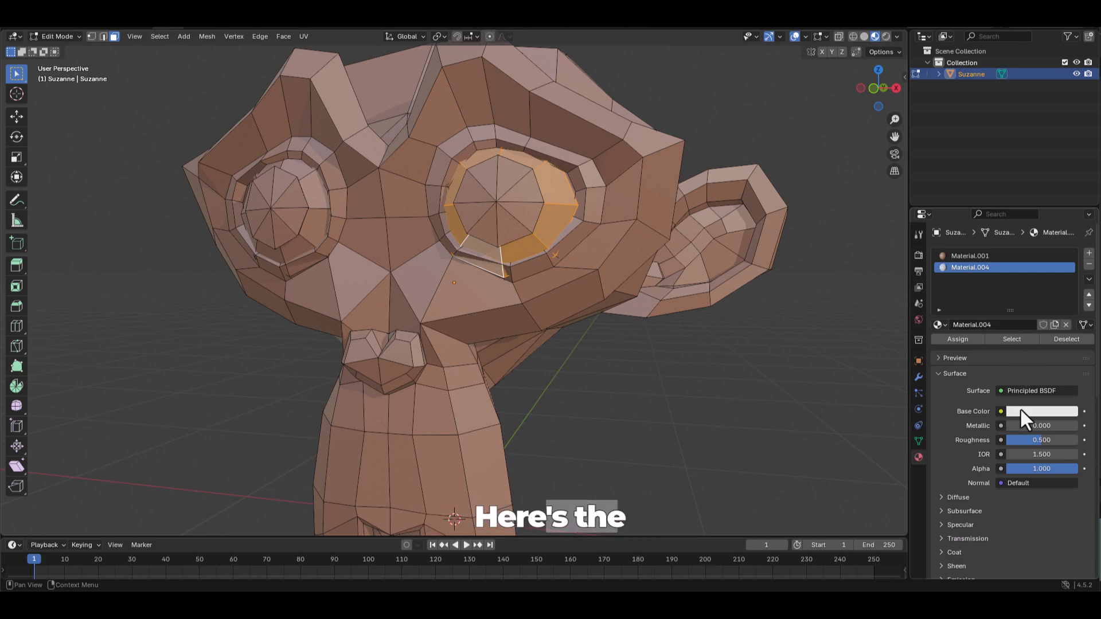
{"action": "left_click", "coordinate": [951, 340]}
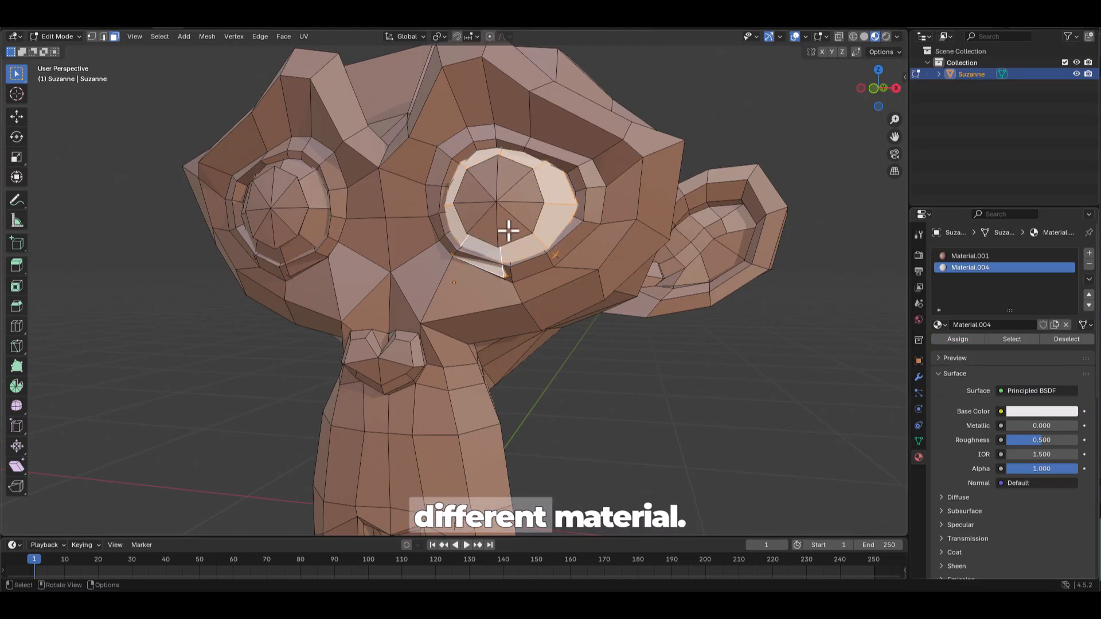
Select the pupil faces, assign them a new third material with base colour value 0.030, and return to Object Mode
{"action": "left_click_drag", "start_coordinate": [486, 192], "coordinate": [503, 213]}
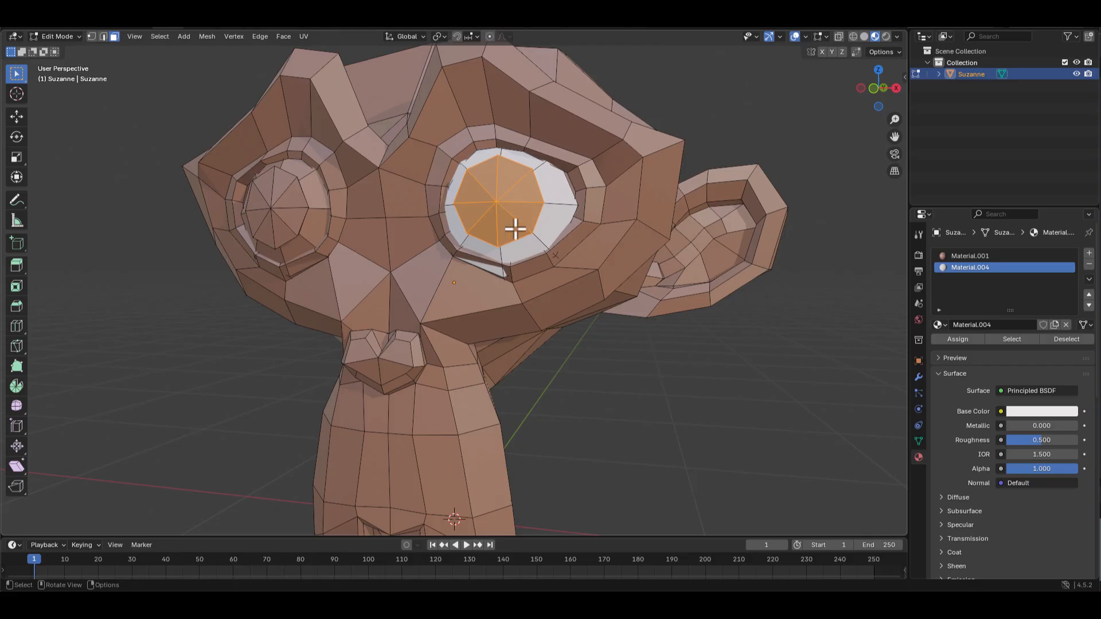
{"action": "left_click", "coordinate": [1089, 253]}
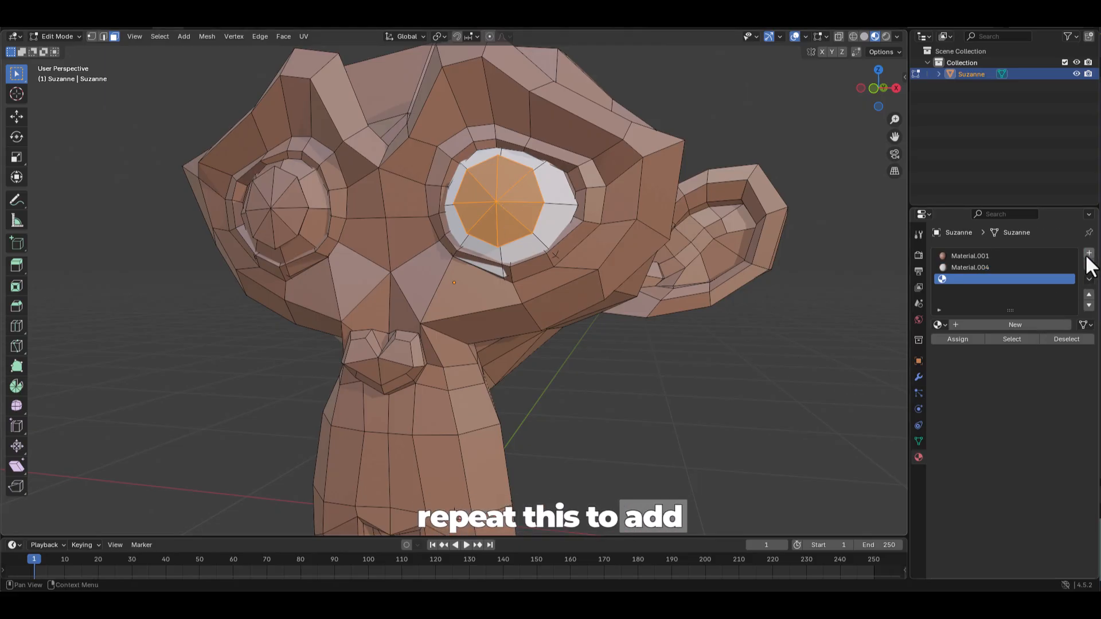
{"action": "left_click", "coordinate": [1031, 323]}
{"action": "left_click", "coordinate": [1022, 410]}
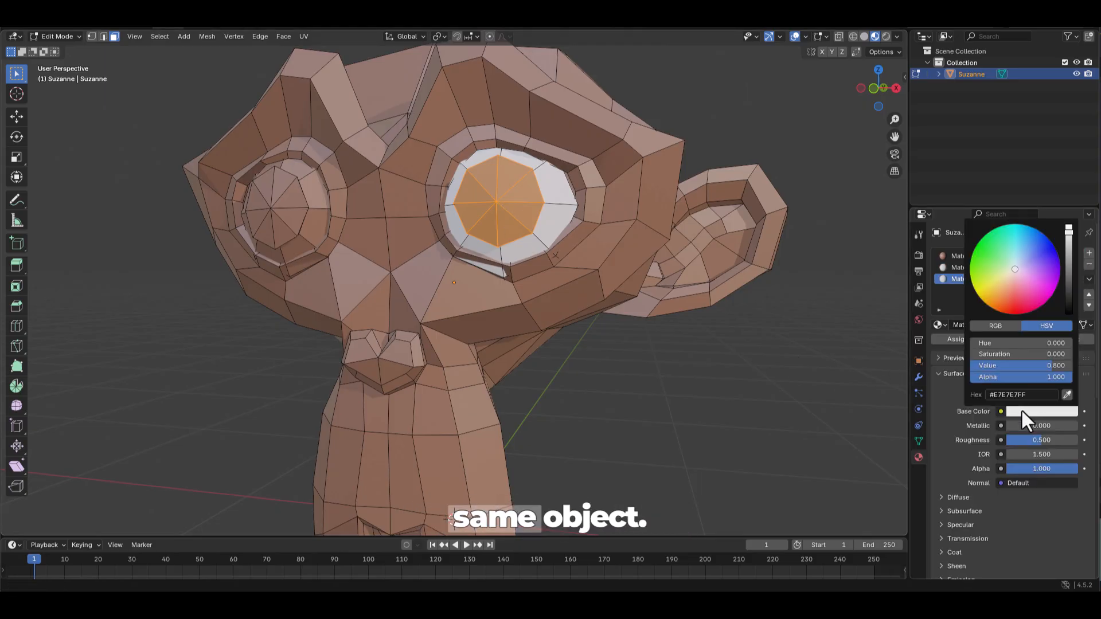
{"action": "left_click_drag", "start_coordinate": [1068, 236], "coordinate": [1069, 297]}
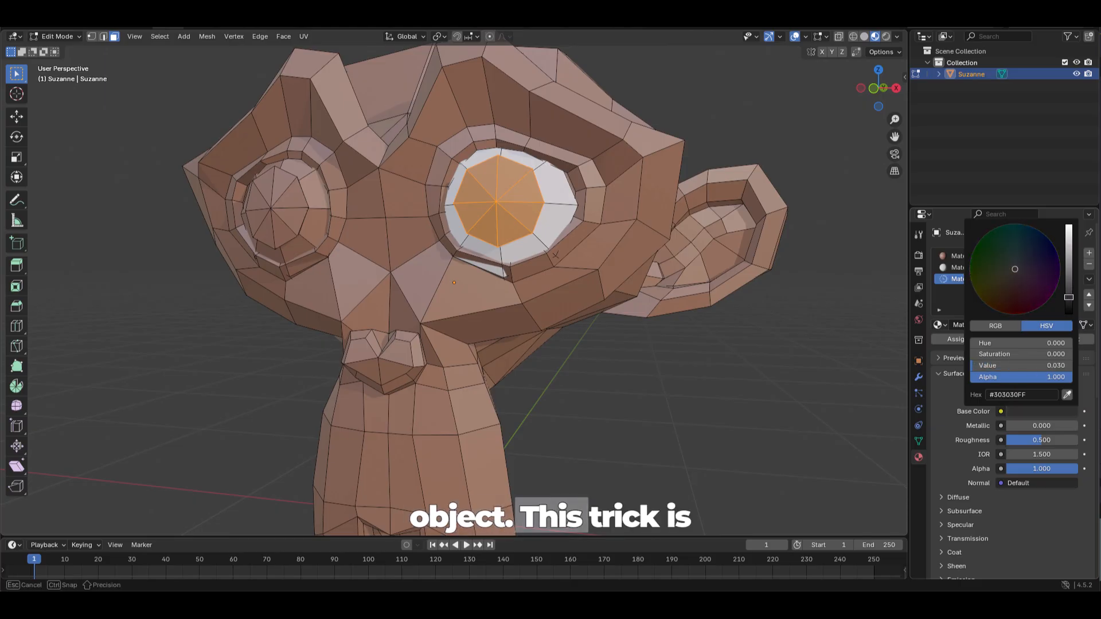
{"action": "left_click", "coordinate": [952, 342]}
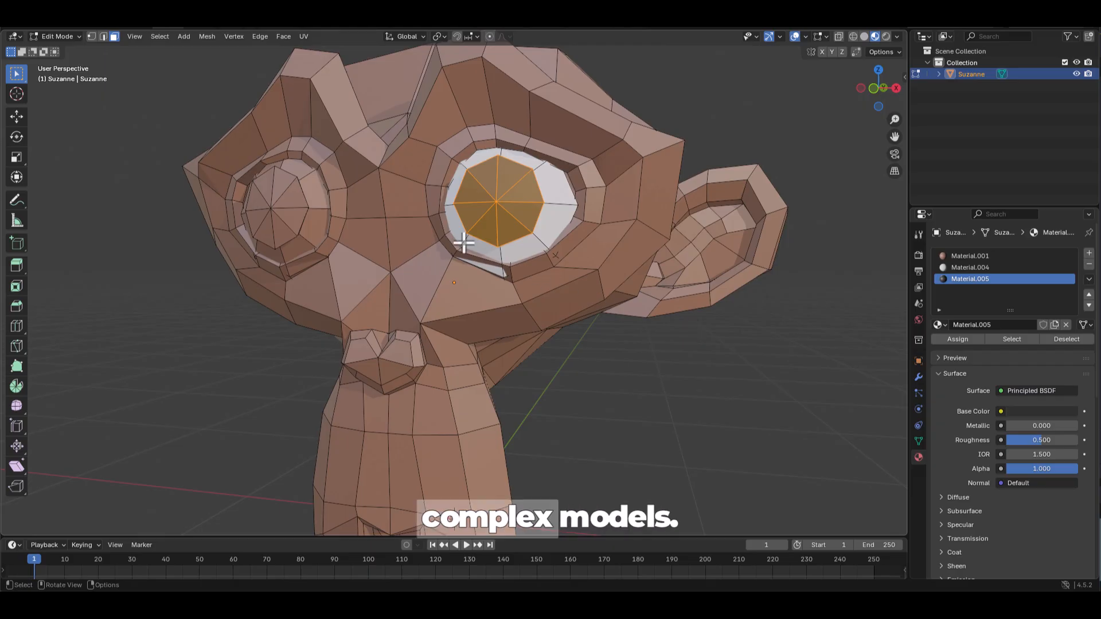
{"action": "key", "text": "Tab"}
{"action": "middle_click_drag", "start_coordinate": [542, 235], "coordinate": [546, 240]}
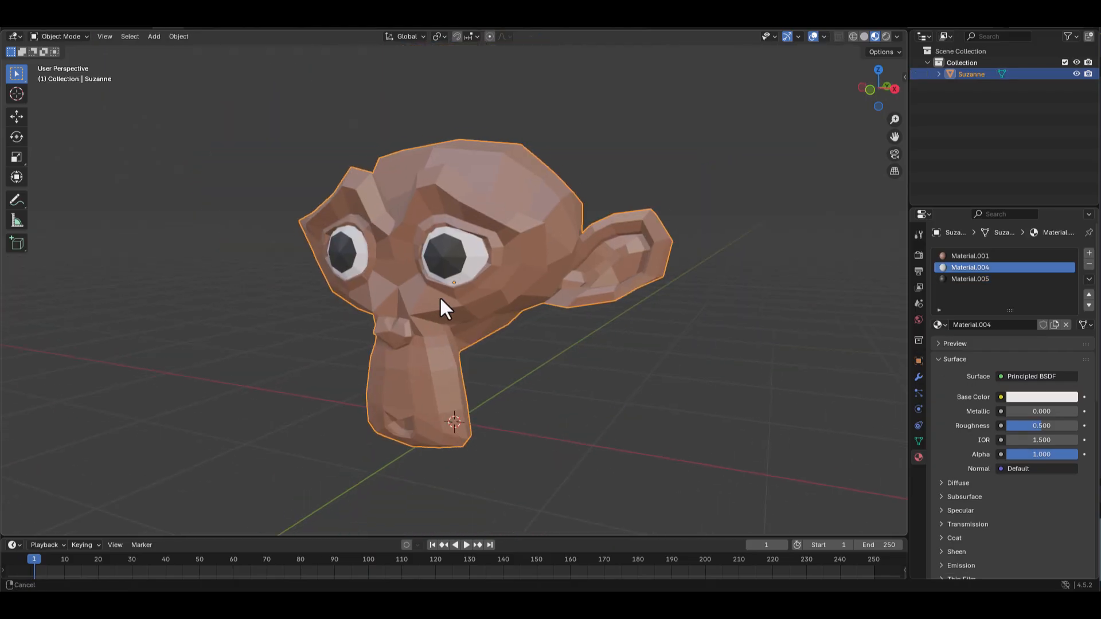
{"action": "middle_click_drag", "start_coordinate": [439, 297], "coordinate": [428, 323]}
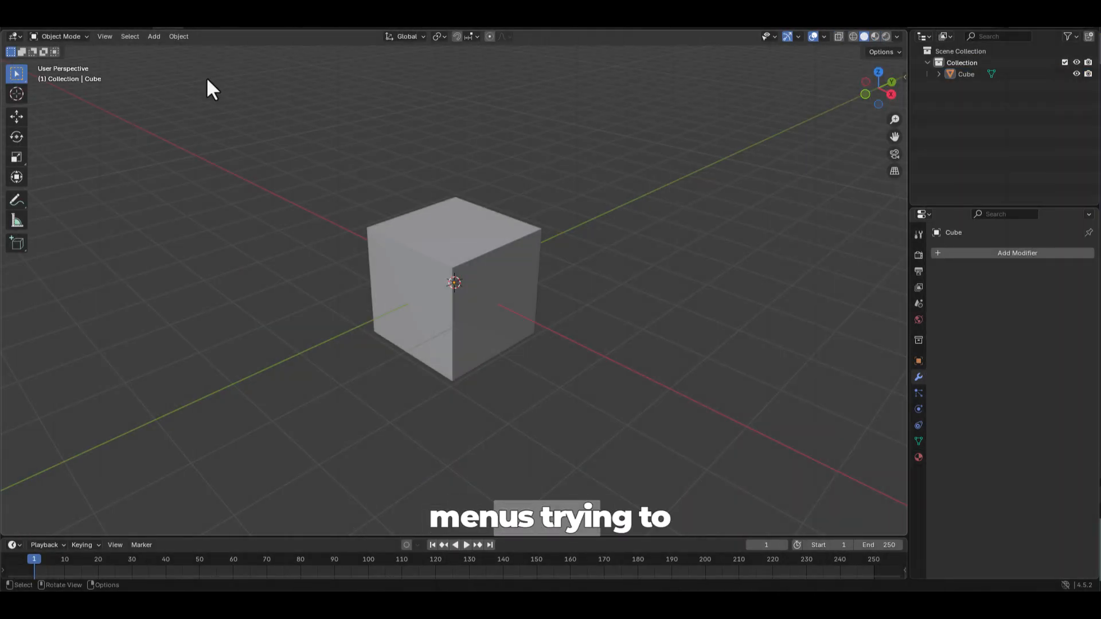
{"action": "left_click", "coordinate": [130, 36]}
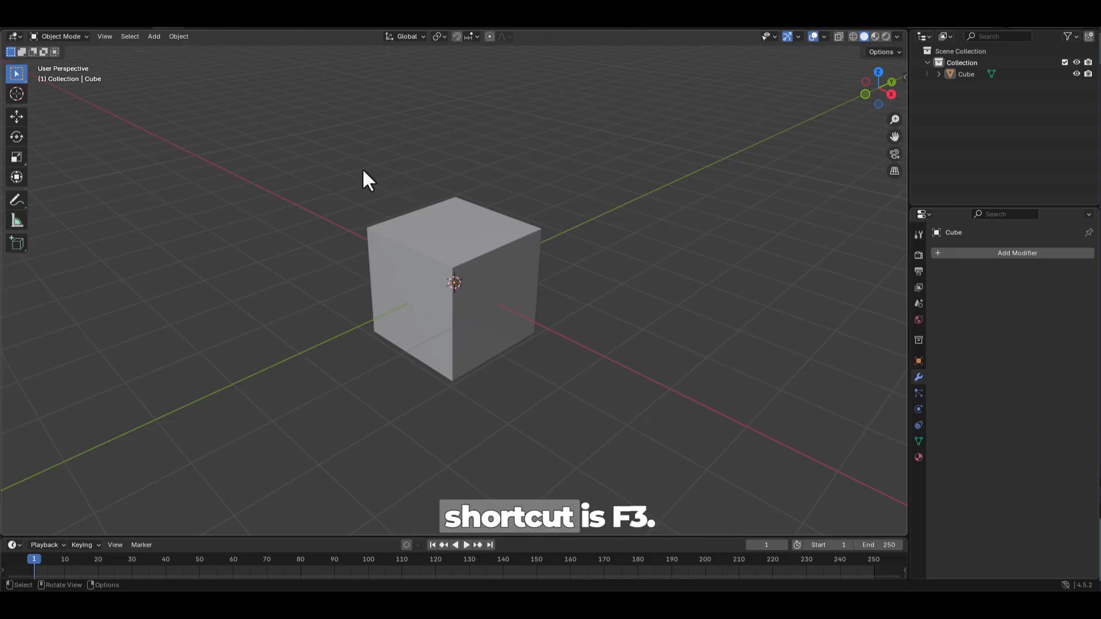
{"action": "left_click", "coordinate": [467, 258]}
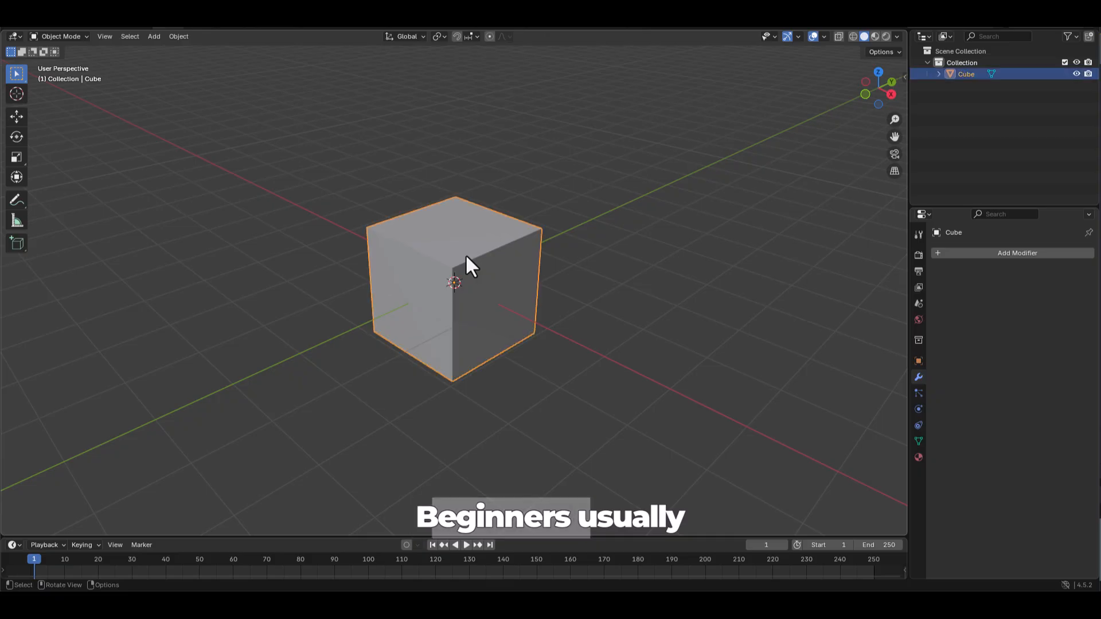
{"action": "left_click", "coordinate": [1006, 252]}
{"action": "mouse_move", "coordinate": [1005, 250]}
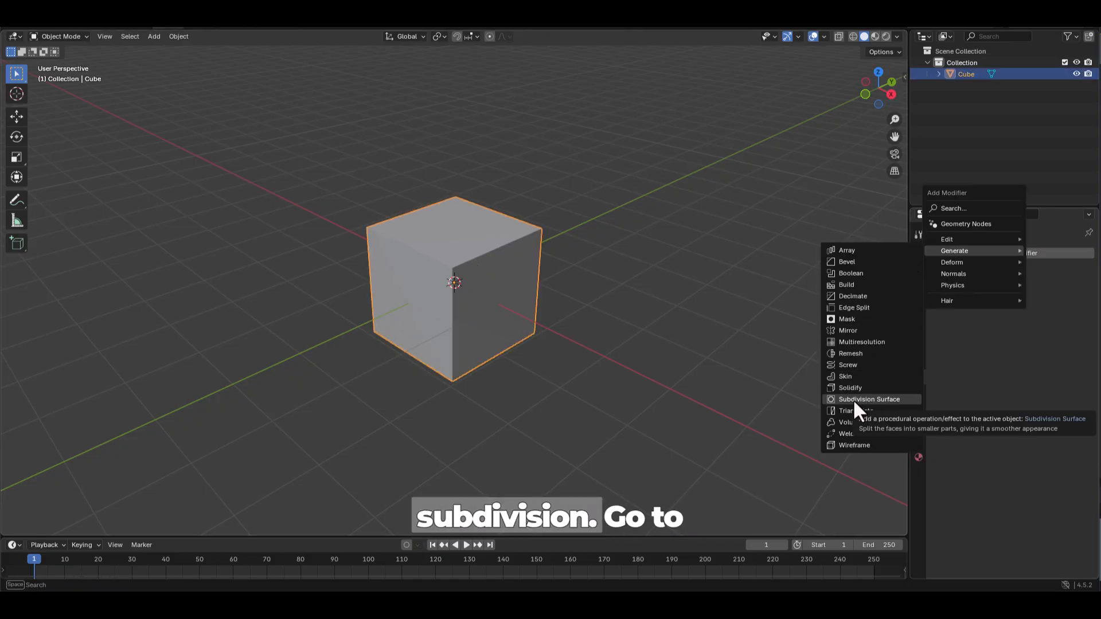
{"action": "right_click", "coordinate": [505, 295]}
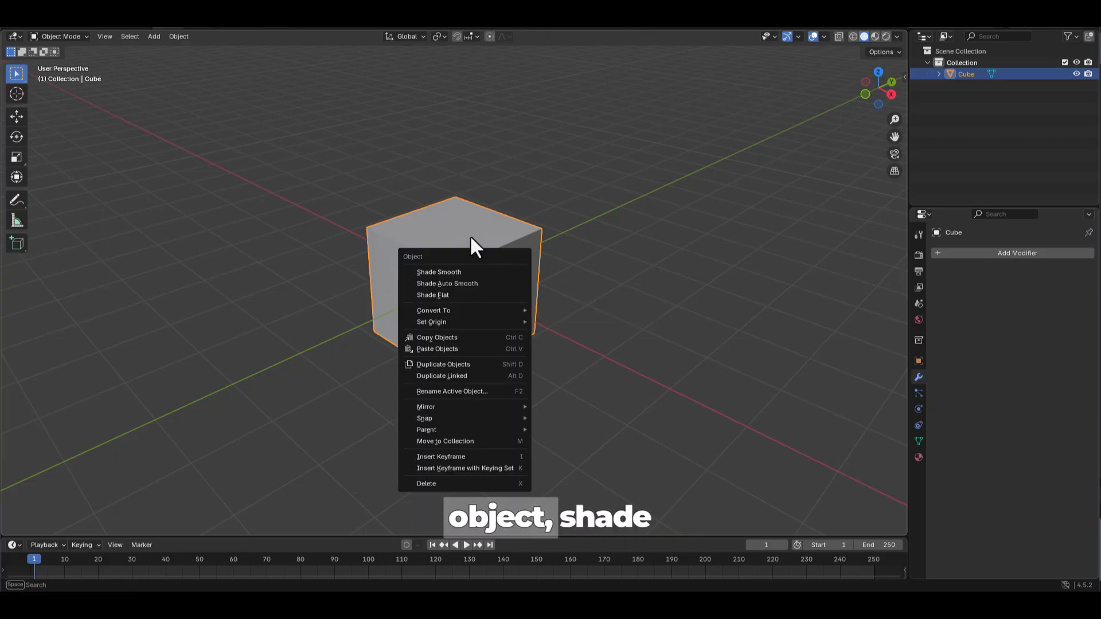
{"action": "key", "text": "Escape"}
Bevel one top edge of the cube with an offset of about 0.339 m and 4 segments, then return to Object Mode
{"action": "key", "text": "Tab"}
{"action": "key", "text": "ctrl+r"}
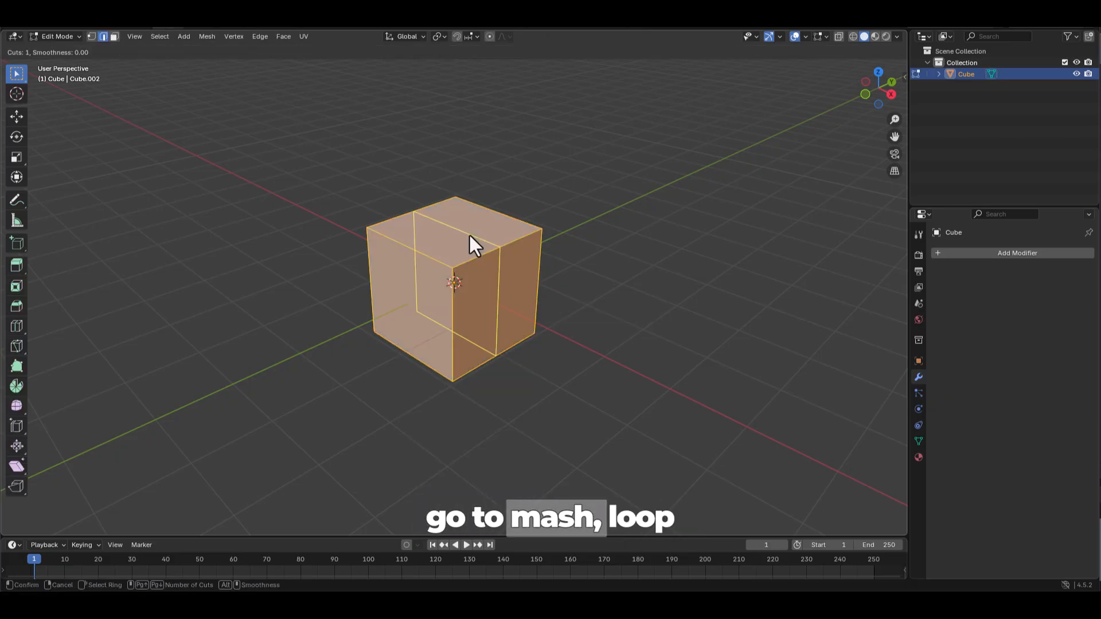
{"action": "key", "text": "Escape"}
{"action": "left_click", "coordinate": [476, 257]}
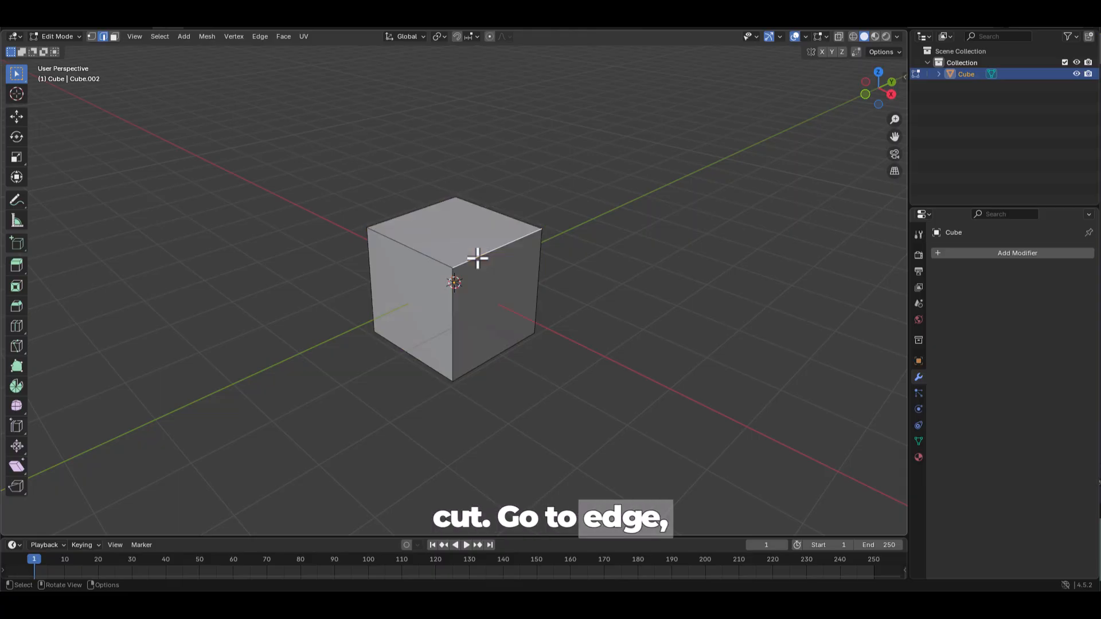
{"action": "key", "text": "ctrl+b"}
{"action": "scroll", "coordinate": [510, 284], "scroll_direction": "up", "scroll_amount": 3}
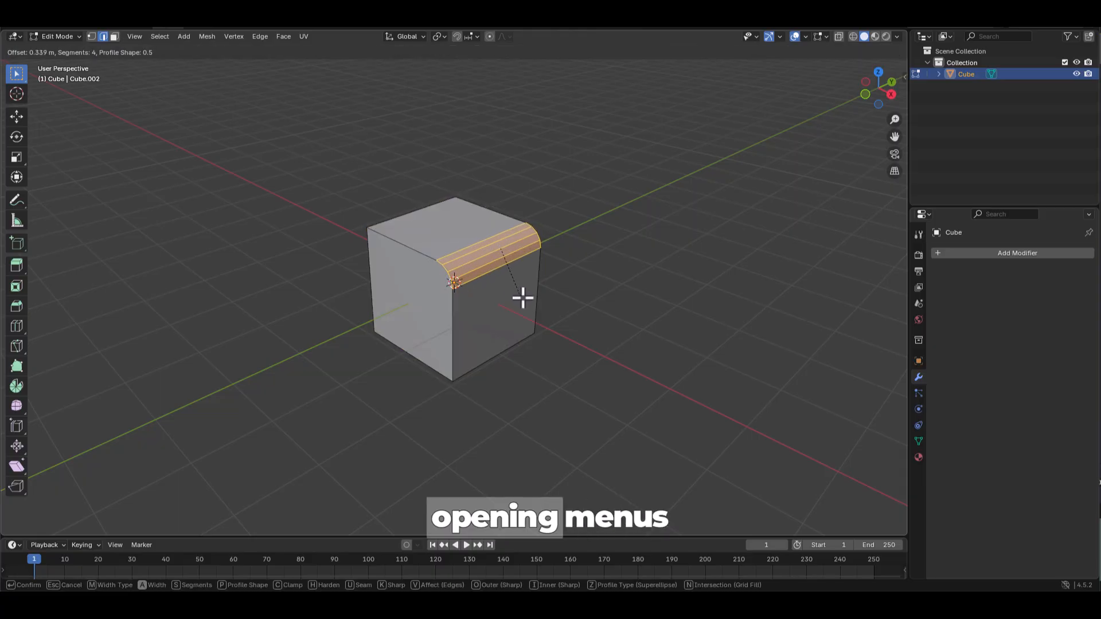
{"action": "left_click", "coordinate": [522, 298]}
{"action": "key", "text": "Tab"}
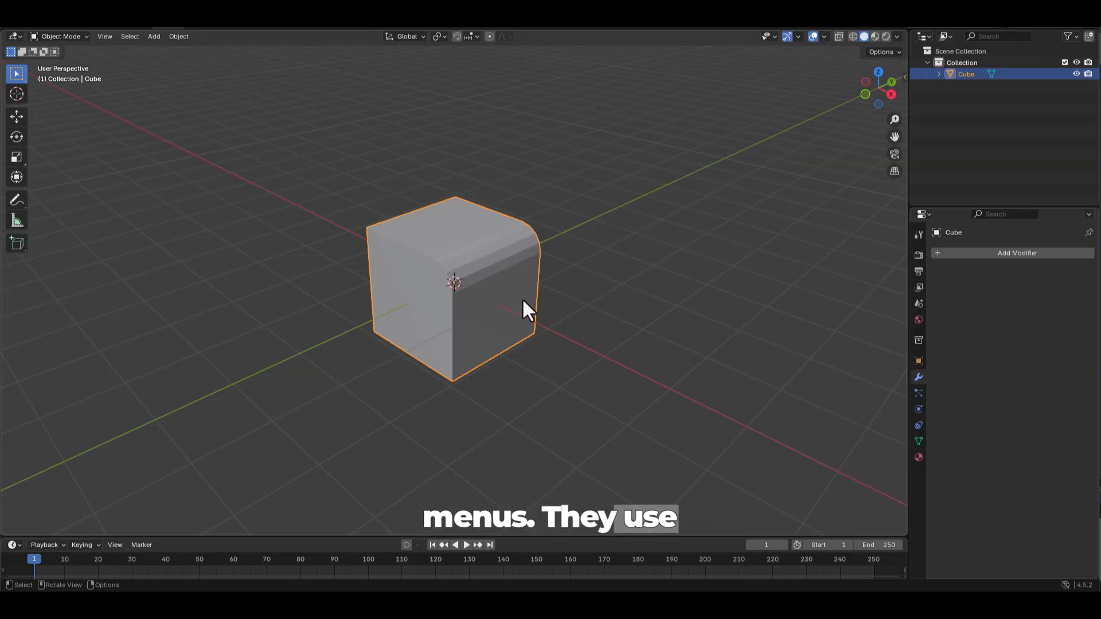
Open the operator search and look through its list of add commands and modifiers
{"action": "key", "text": "F3"}
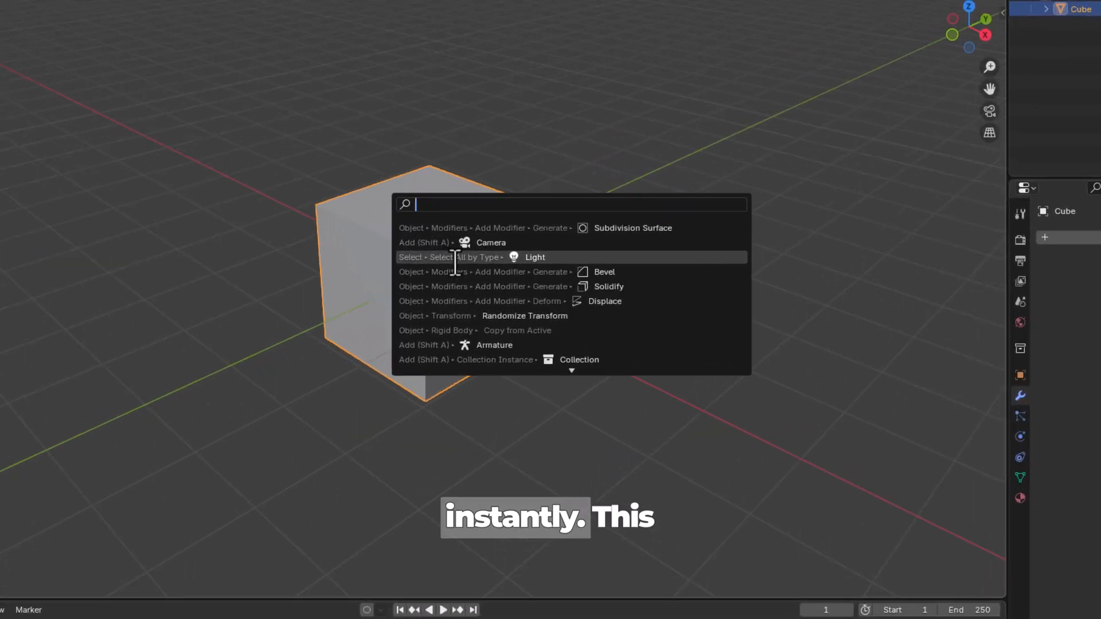
{"action": "scroll", "coordinate": [455, 263], "scroll_direction": "down", "scroll_amount": 12}
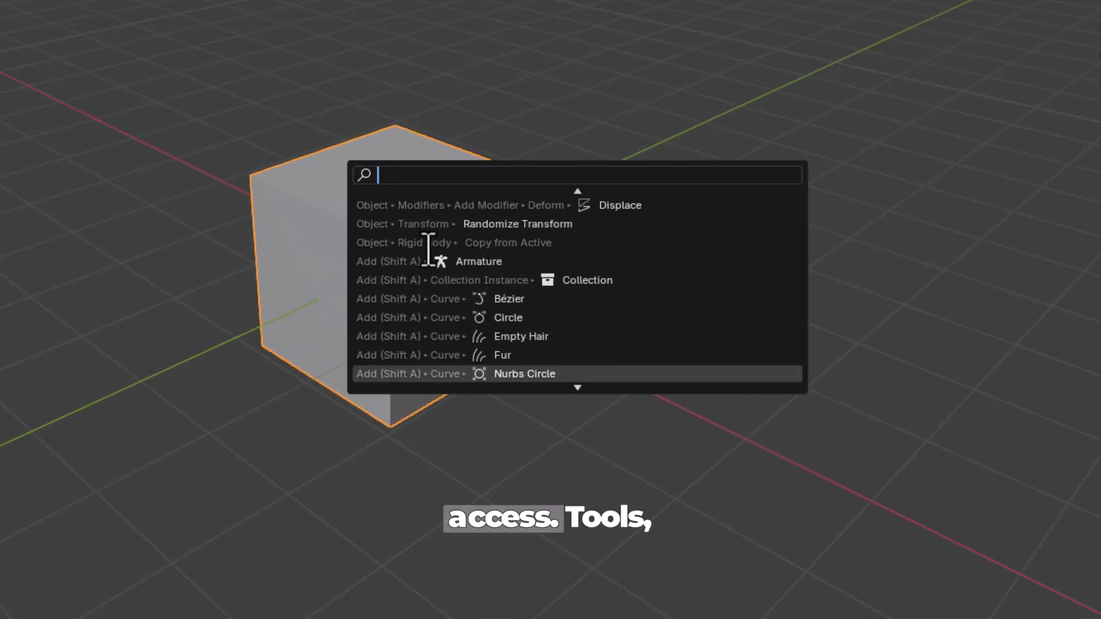
{"action": "scroll", "coordinate": [428, 249], "scroll_direction": "down", "scroll_amount": 20}
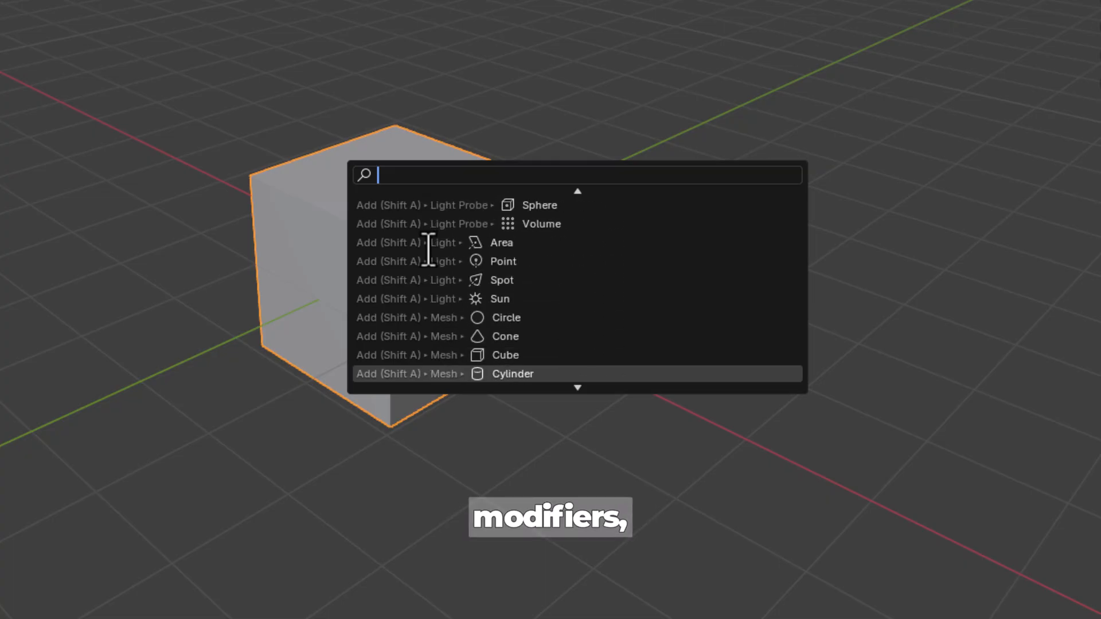
{"action": "scroll", "coordinate": [428, 249], "scroll_direction": "down", "scroll_amount": 20}
{"action": "scroll", "coordinate": [428, 250], "scroll_direction": "down", "scroll_amount": 20}
{"action": "scroll", "coordinate": [428, 249], "scroll_direction": "down", "scroll_amount": 20}
{"action": "scroll", "coordinate": [428, 249], "scroll_direction": "down", "scroll_amount": 20}
{"action": "scroll", "coordinate": [428, 250], "scroll_direction": "down", "scroll_amount": 20}
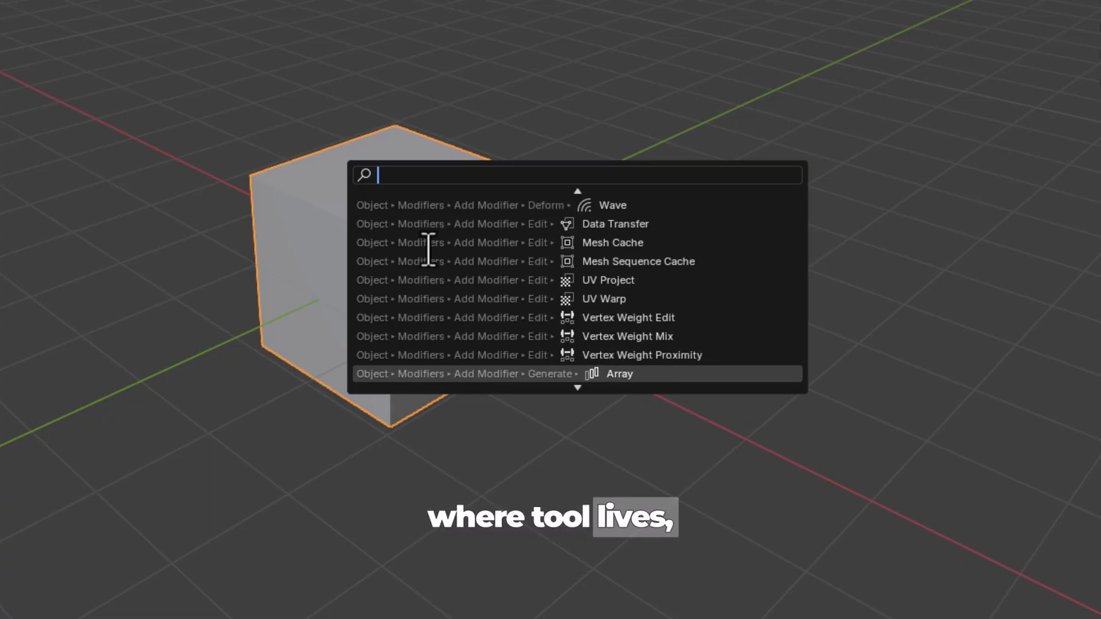
{"action": "scroll", "coordinate": [428, 249], "scroll_direction": "down", "scroll_amount": 20}
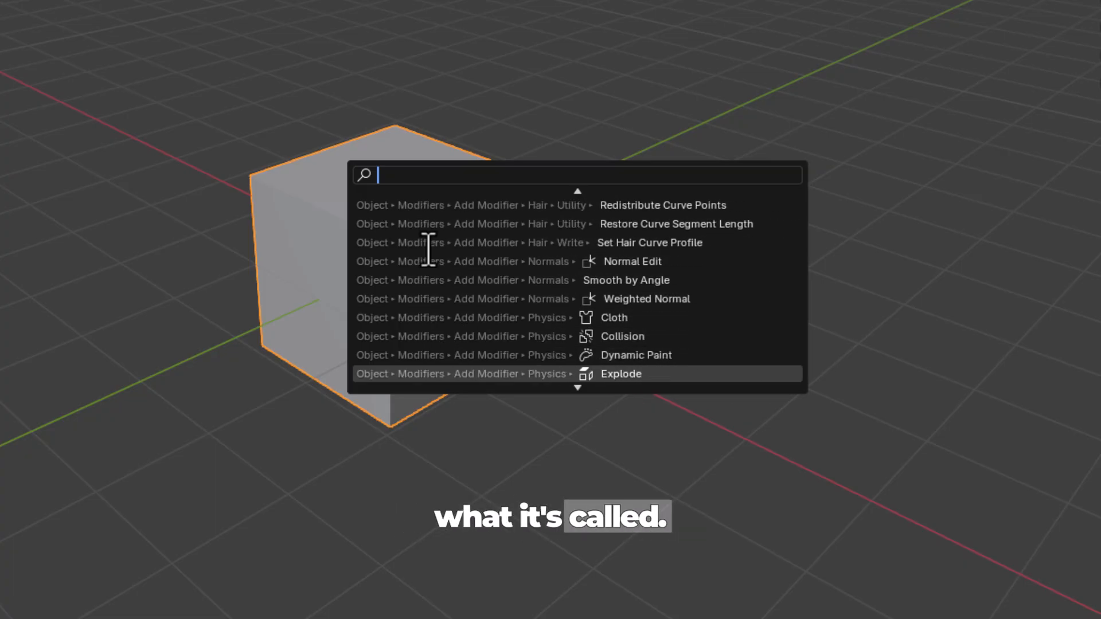
{"action": "scroll", "coordinate": [428, 249], "scroll_direction": "down", "scroll_amount": 20}
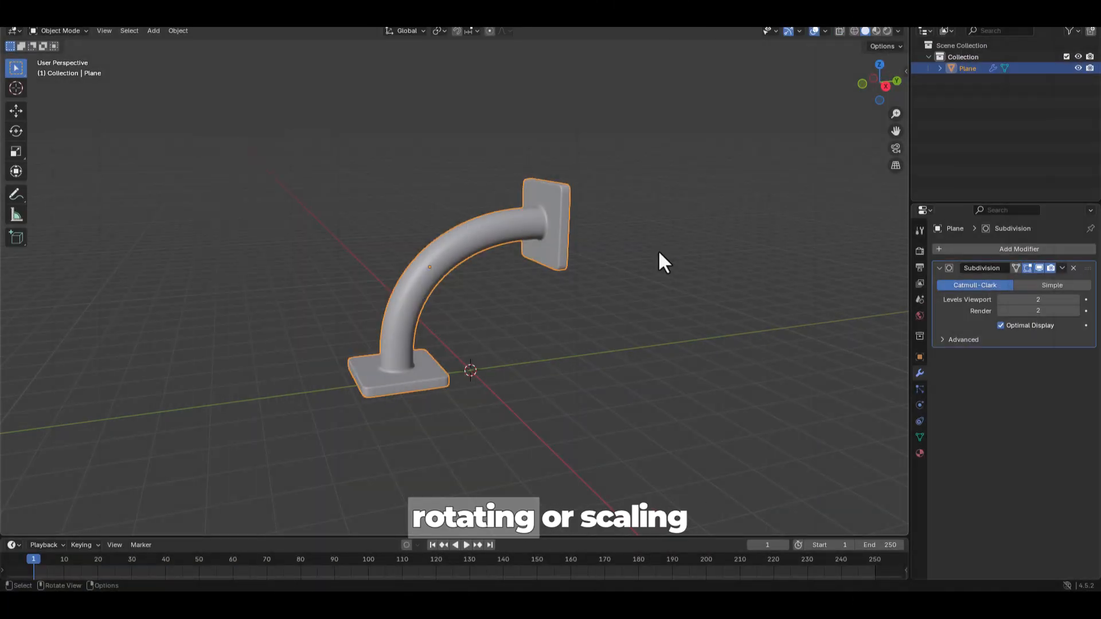
Try rotating and scaling the curved bracket about its current origin
{"action": "key", "text": "r"}
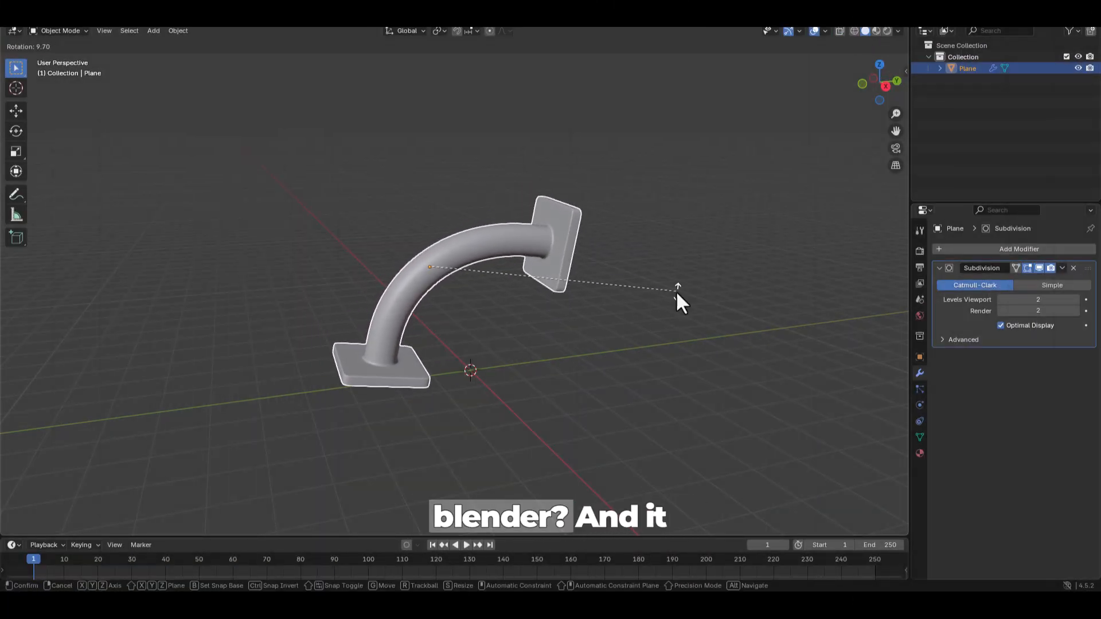
{"action": "key", "text": "s"}
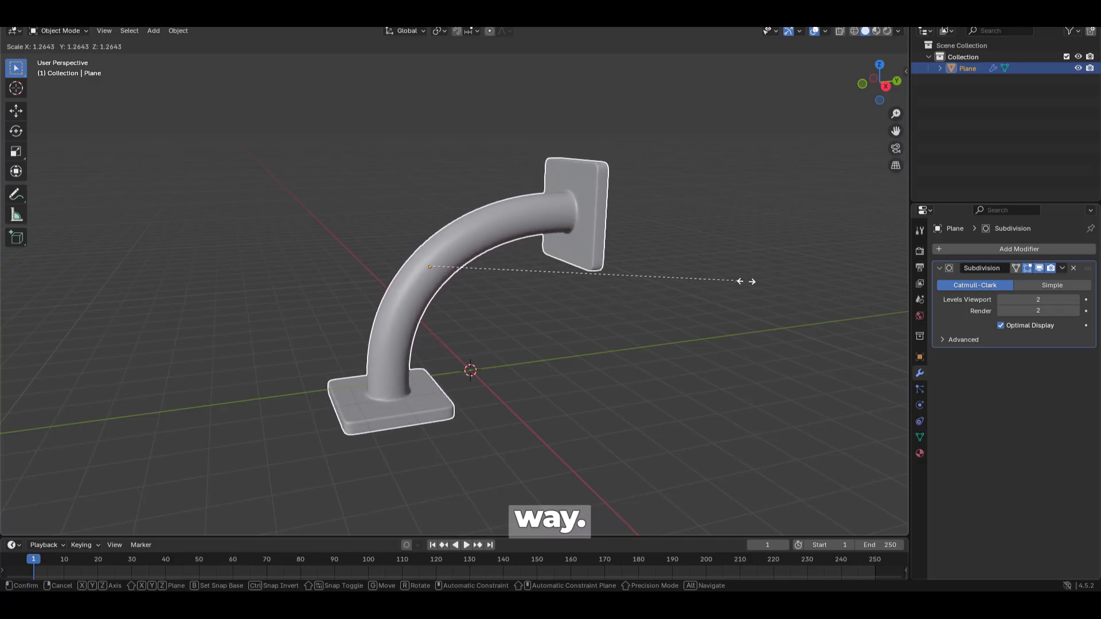
{"action": "left_click", "coordinate": [655, 299]}
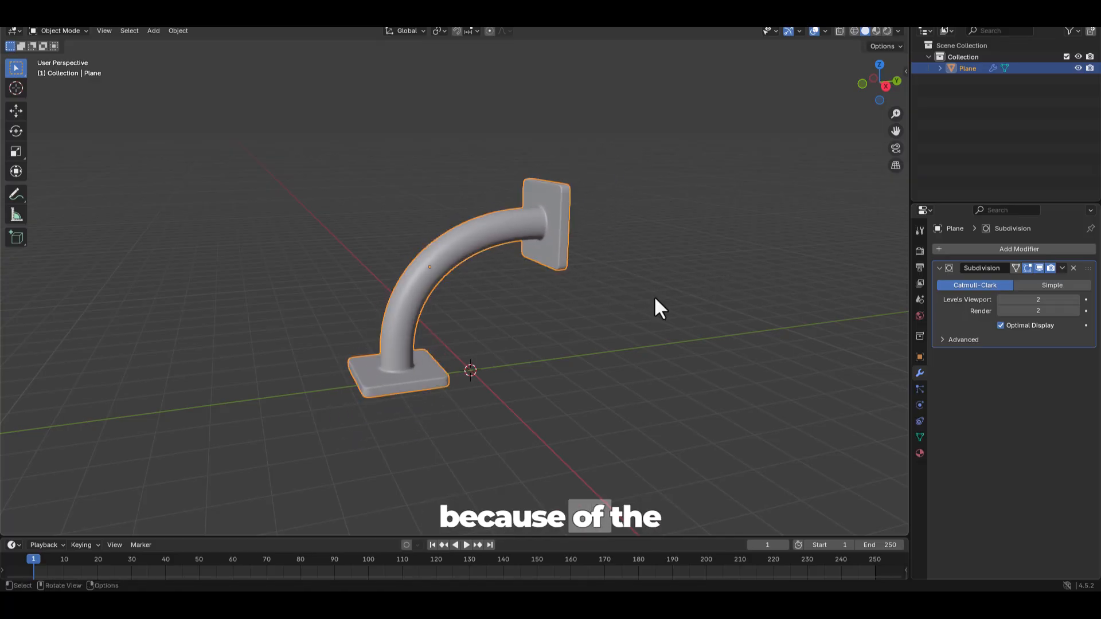
In Edit Mode, select the edge loop around the tube's lower end and snap the 3D cursor to the selection
{"action": "scroll", "coordinate": [653, 295], "scroll_direction": "up", "scroll_amount": 3}
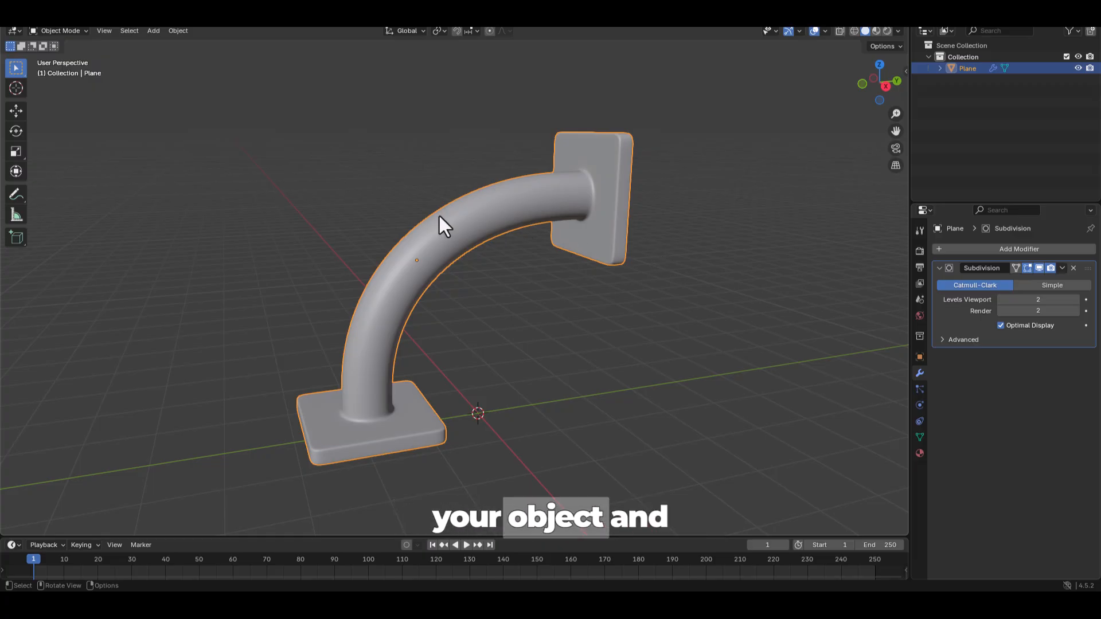
{"action": "key", "text": "Tab"}
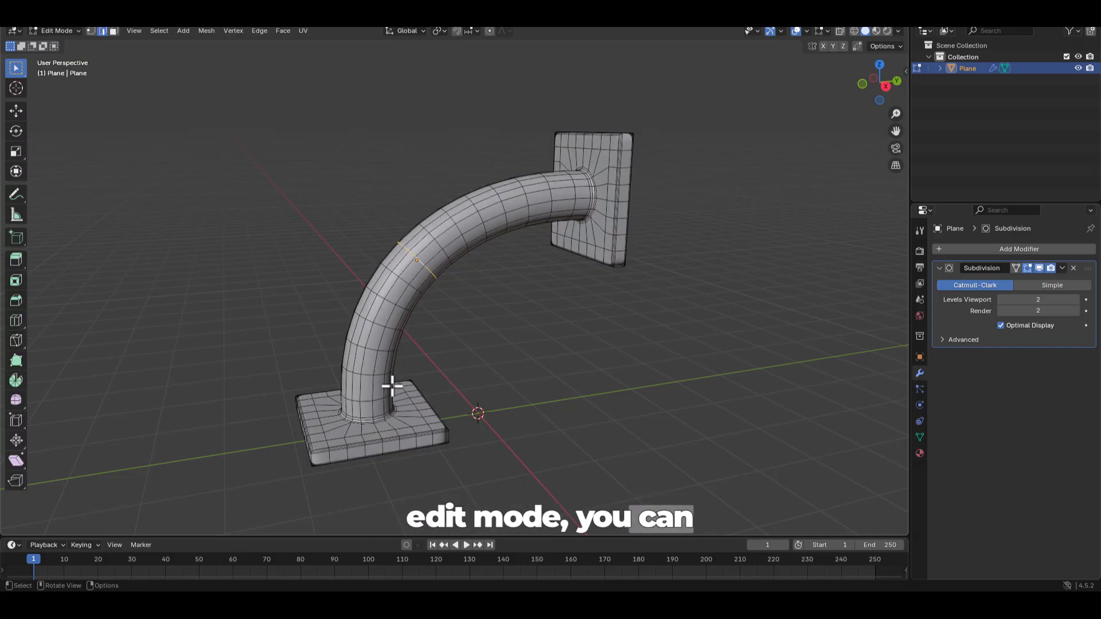
{"action": "key", "text": "2"}
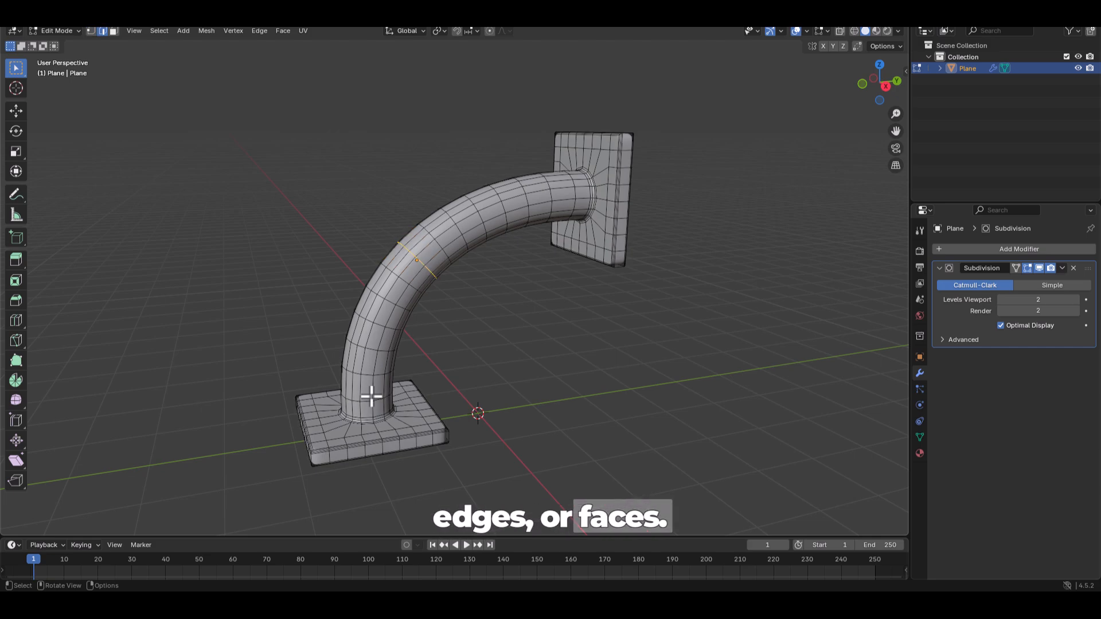
{"action": "left_click", "coordinate": [394, 402], "text": "alt"}
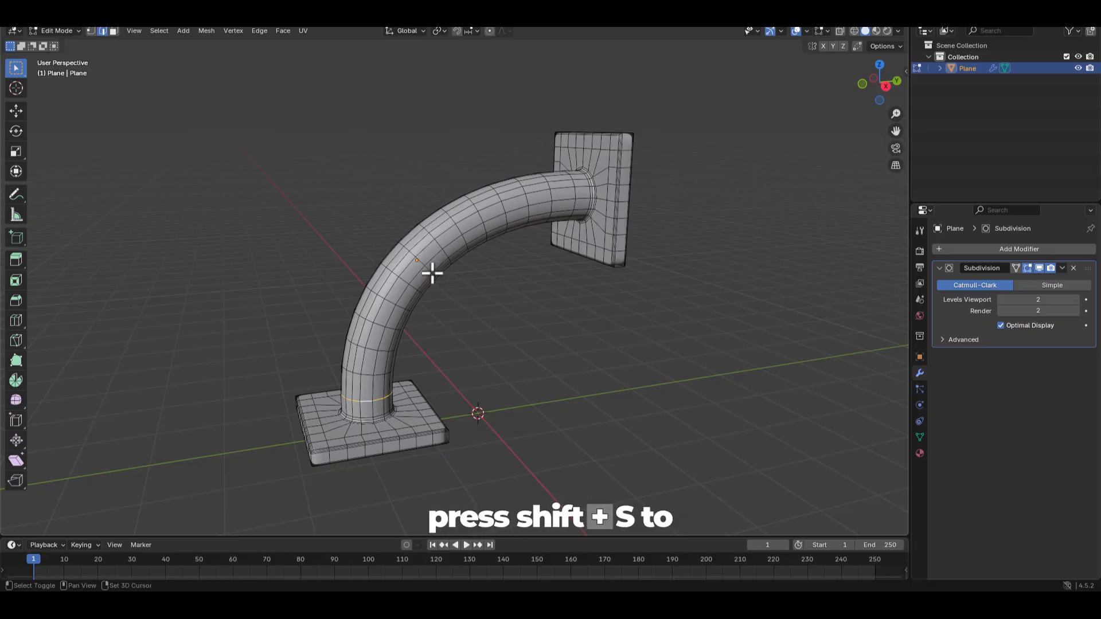
{"action": "key", "text": "shift+s"}
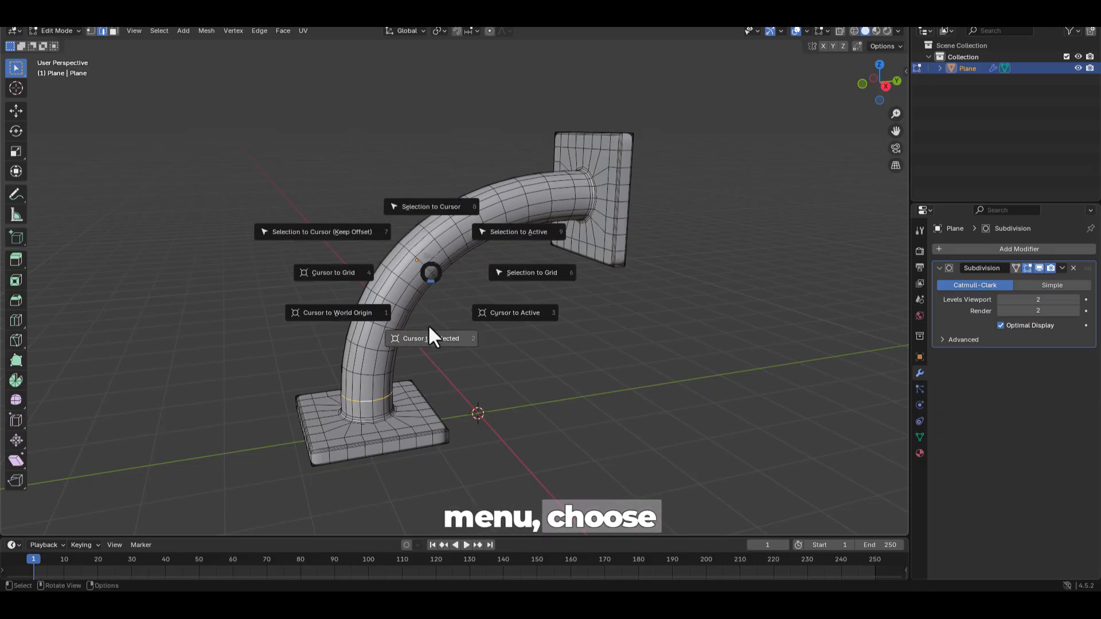
{"action": "left_click", "coordinate": [422, 346]}
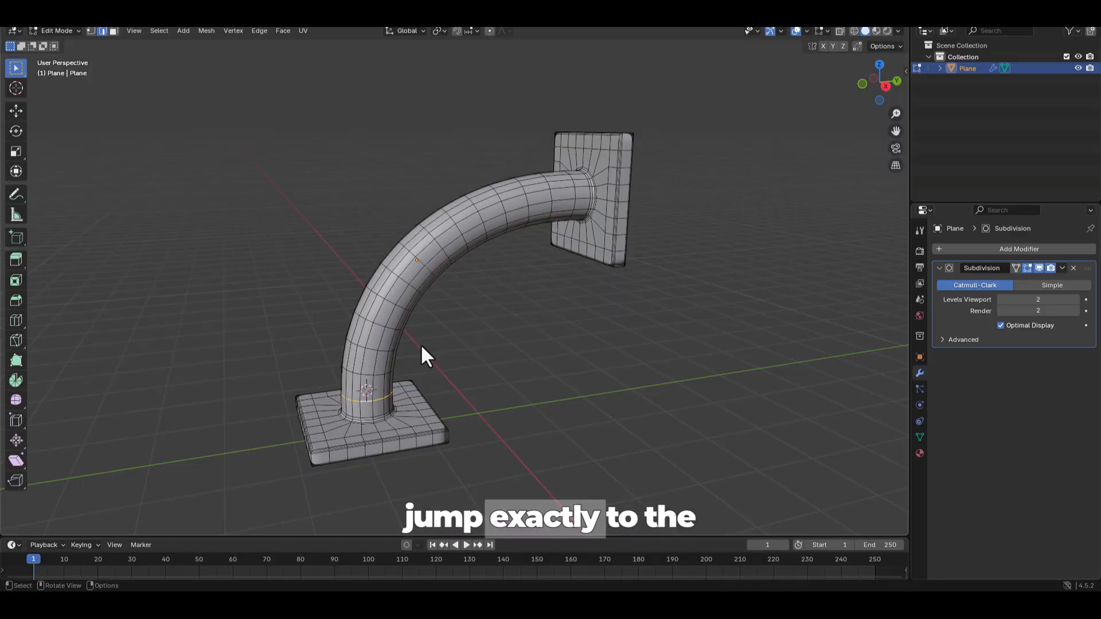
Return to Object Mode and set the bracket's origin to the 3D cursor
{"action": "middle_click_drag", "start_coordinate": [421, 343], "coordinate": [449, 255], "text": "ctrl"}
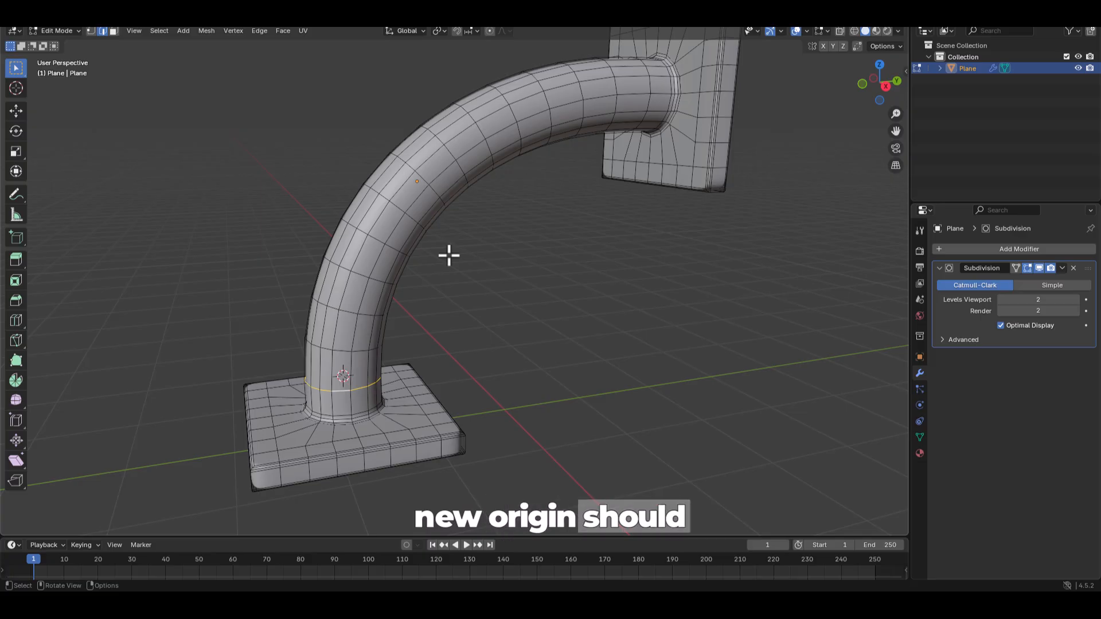
{"action": "key", "text": "Tab"}
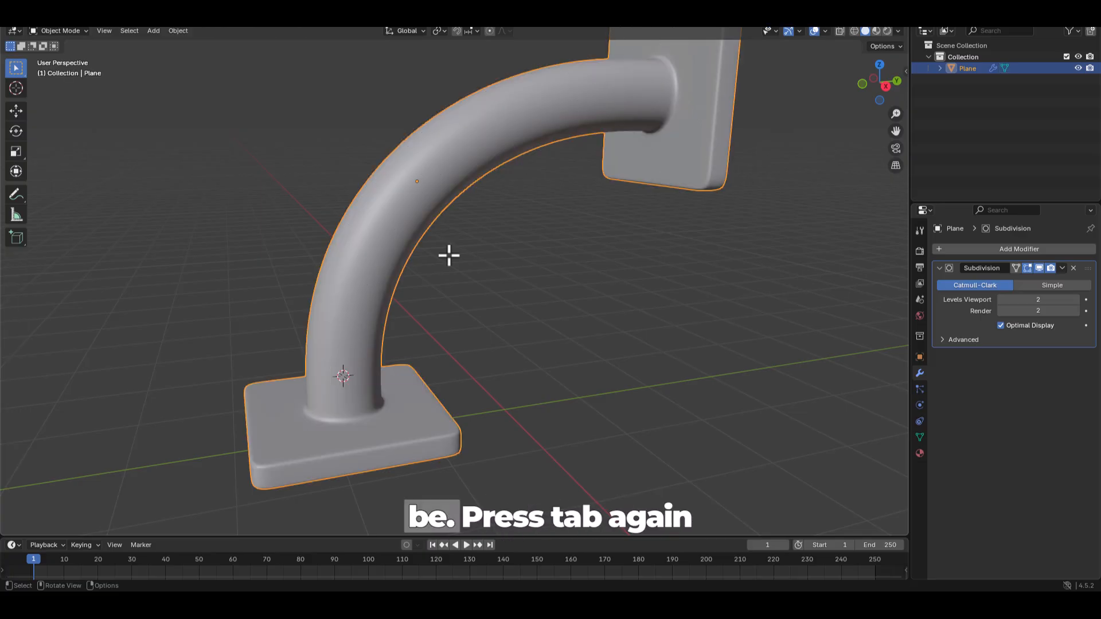
{"action": "right_click", "coordinate": [371, 236]}
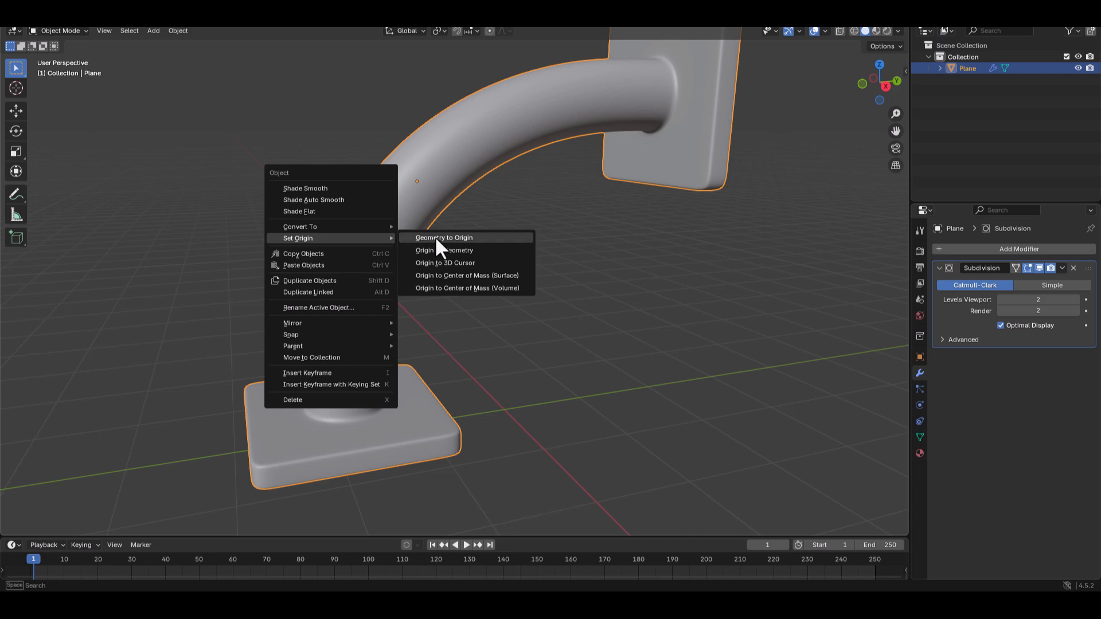
{"action": "left_click", "coordinate": [452, 263]}
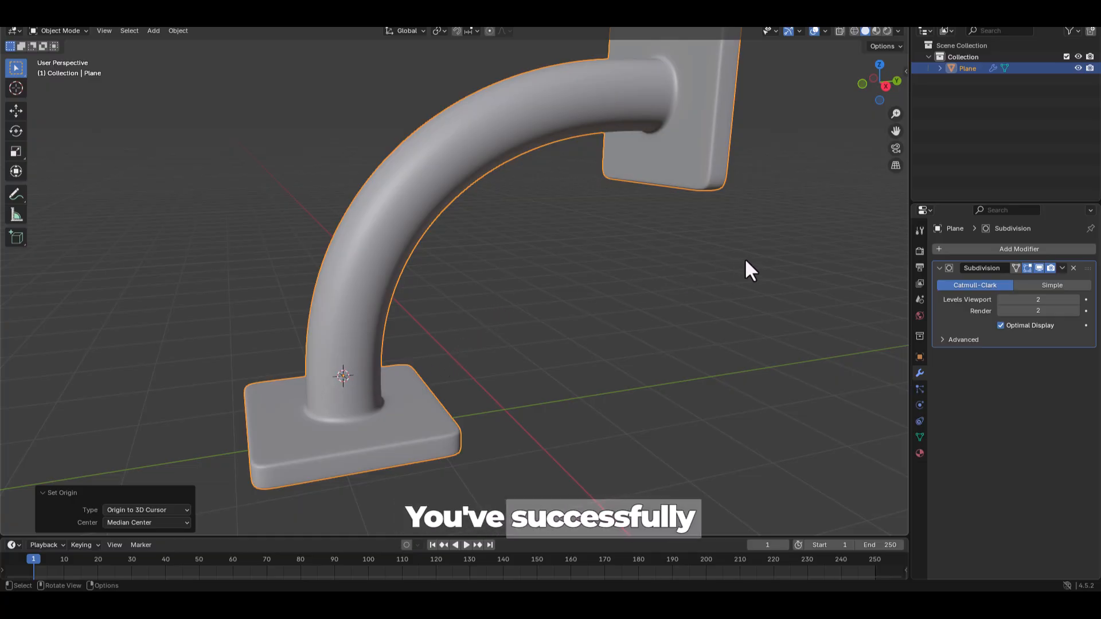
Try rotating and scaling the bracket about its new origin at the tube's lower end
{"action": "key", "text": "r"}
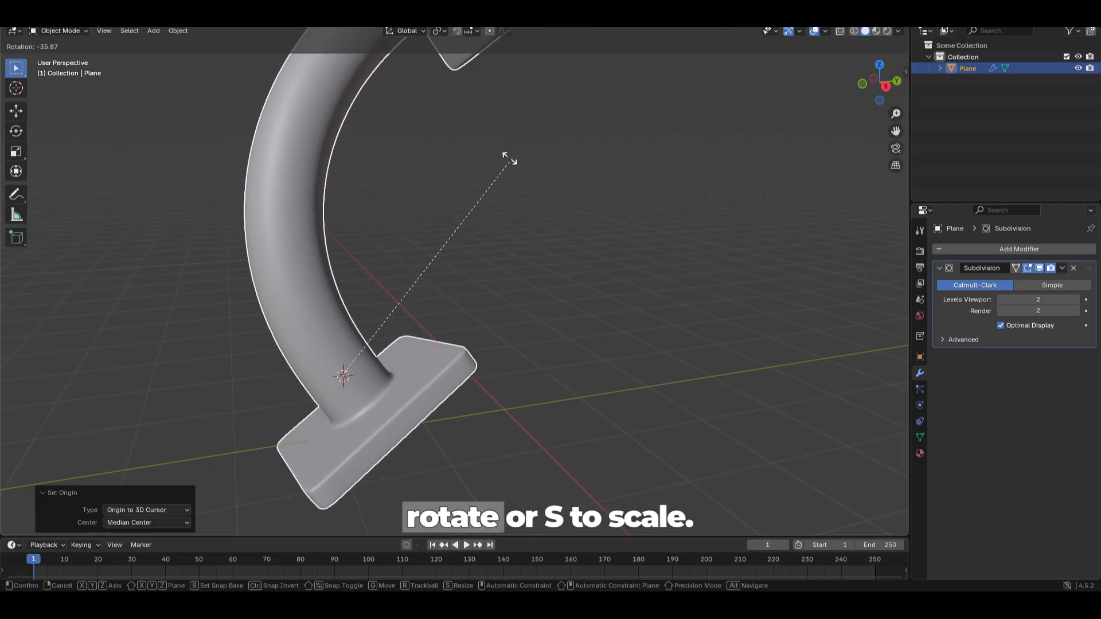
{"action": "right_click", "coordinate": [627, 275]}
{"action": "middle_click_drag", "start_coordinate": [627, 274], "coordinate": [625, 347], "text": "ctrl"}
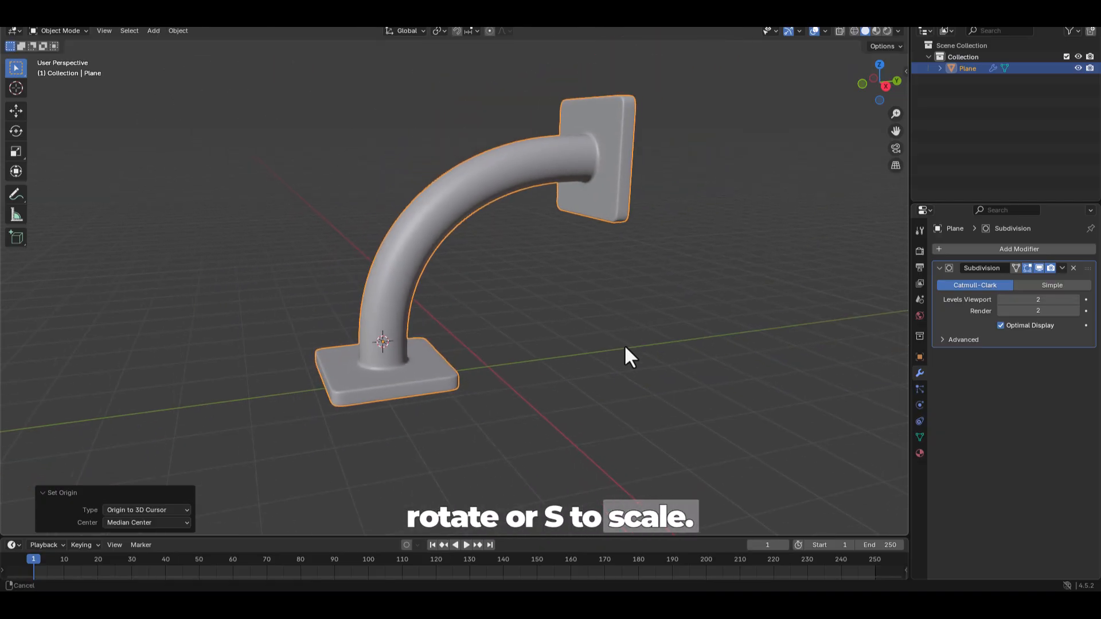
{"action": "key", "text": "s"}
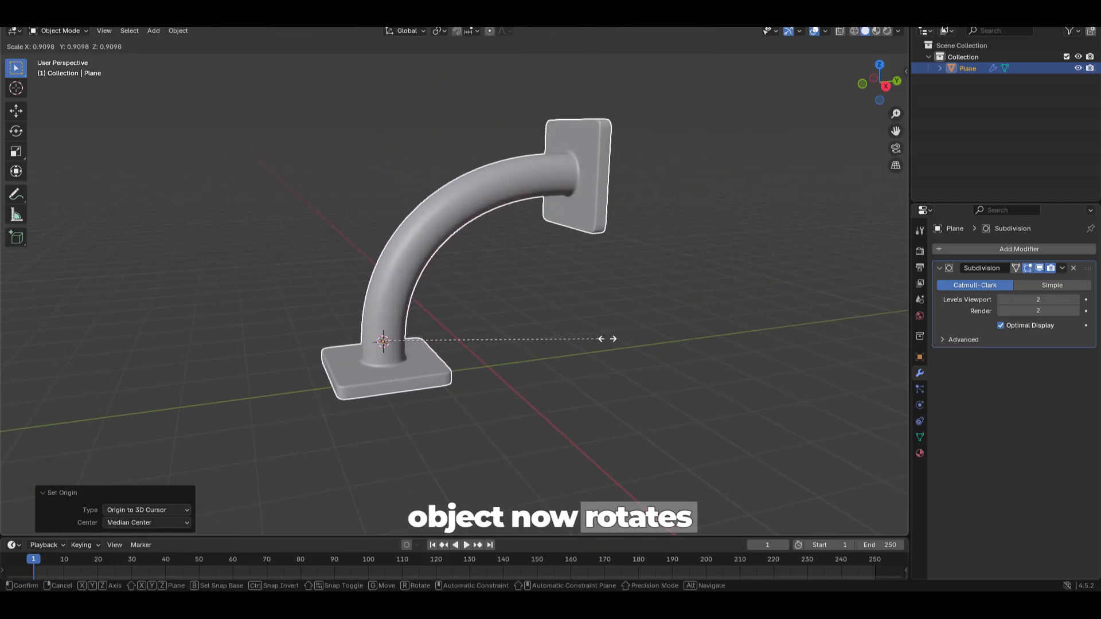
{"action": "right_click", "coordinate": [654, 325]}
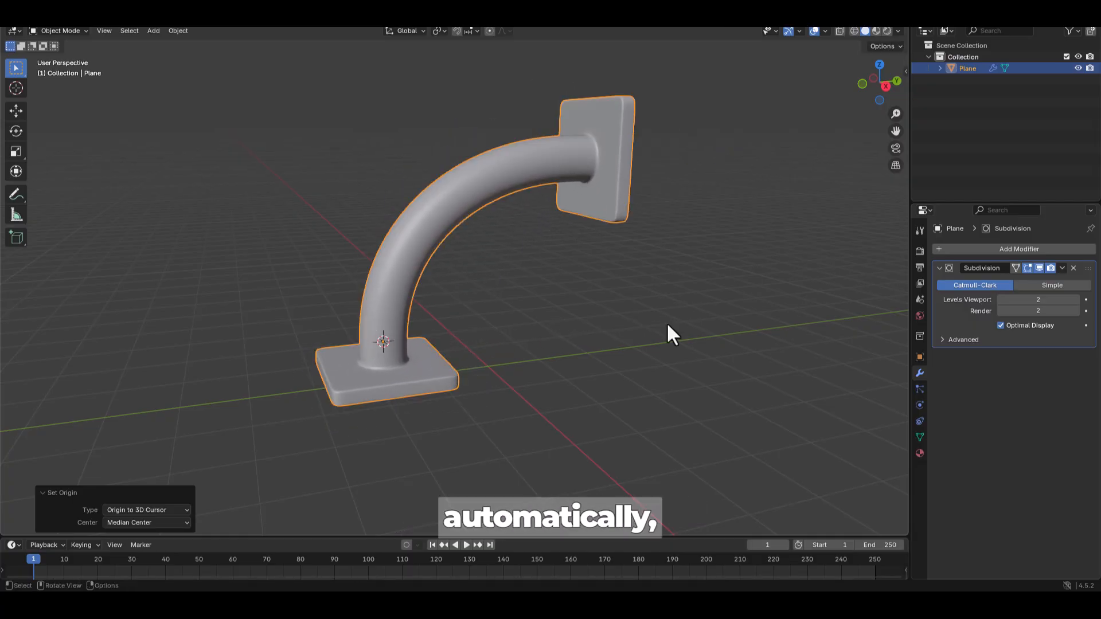
Set the bracket's origin back to the centre of its geometry
{"action": "right_click", "coordinate": [455, 215]}
{"action": "mouse_move", "coordinate": [455, 215]}
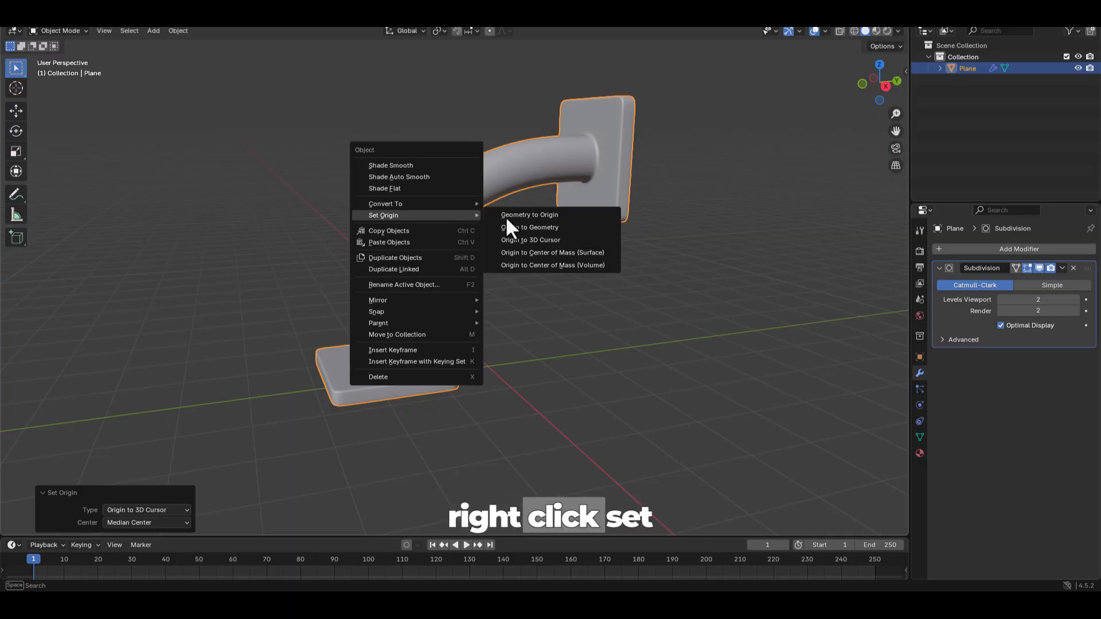
{"action": "left_click", "coordinate": [540, 226]}
Try rotating and scaling the bracket about its geometry-centred origin
{"action": "key", "text": "r"}
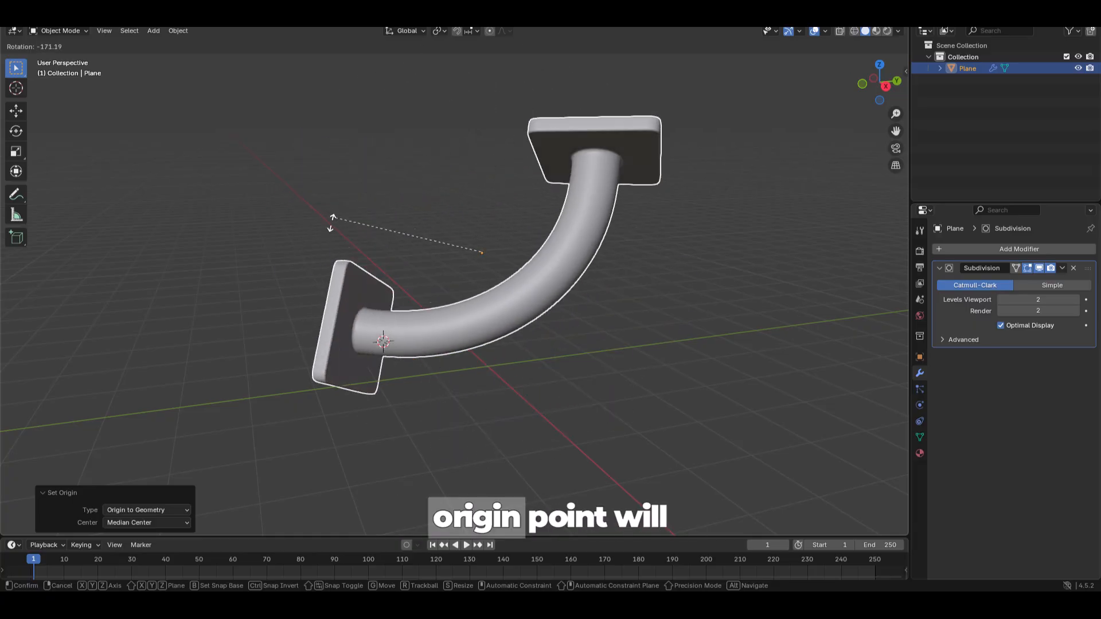
{"action": "left_click", "coordinate": [652, 133]}
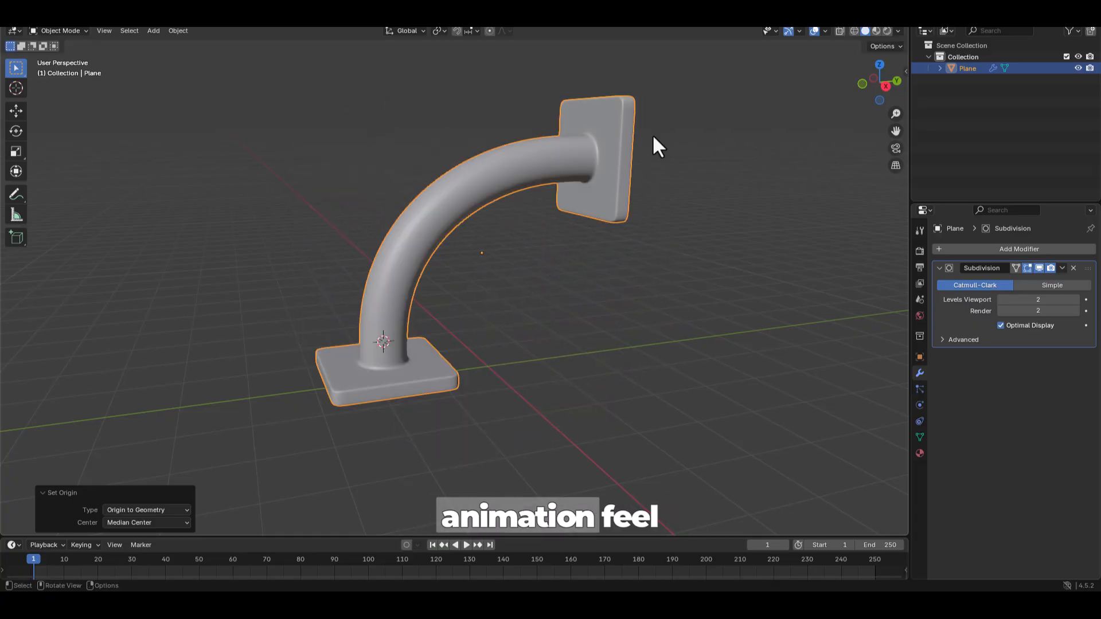
{"action": "key", "text": "s"}
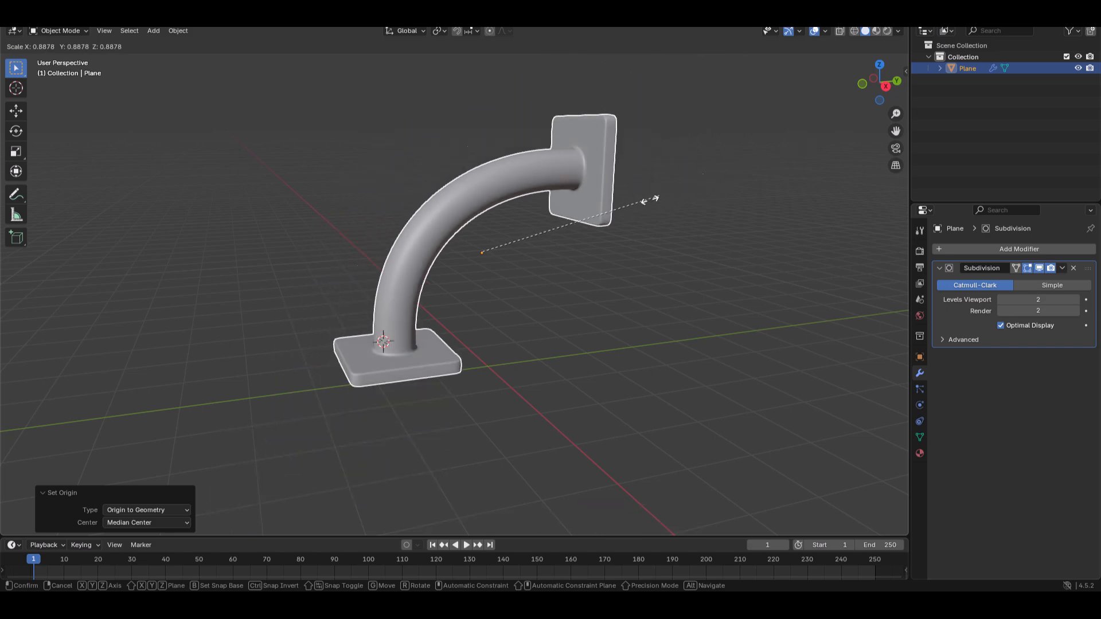
{"action": "left_click", "coordinate": [715, 218]}
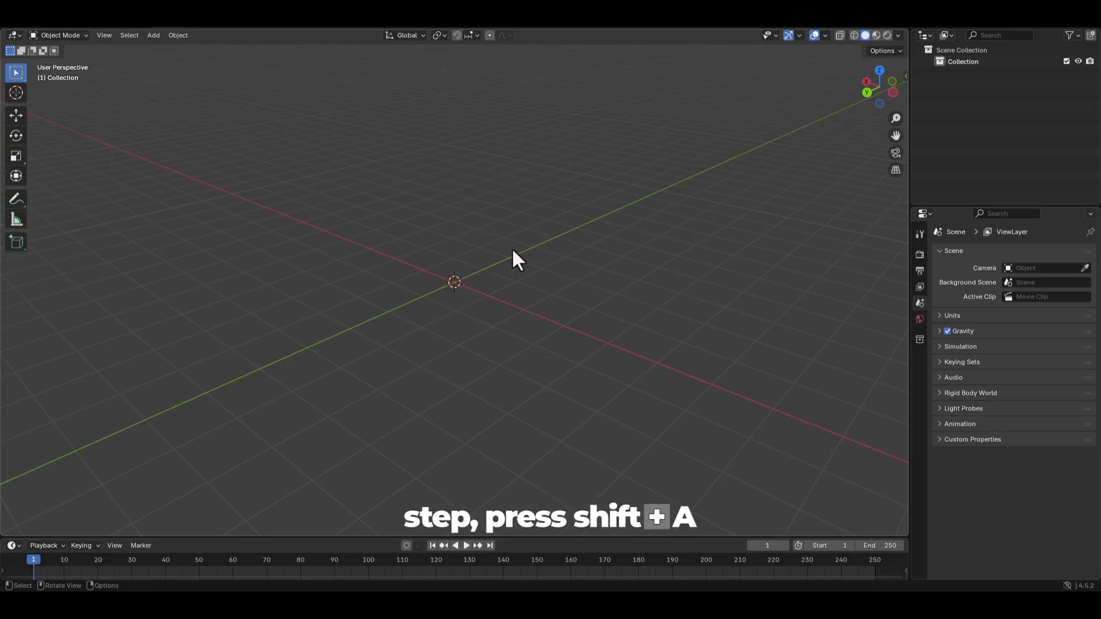
Add a cube and split it in Edit Mode with a single centred vertical loop cut across the X axis
{"action": "key", "text": "shift+a"}
{"action": "mouse_move", "coordinate": [445, 234]}
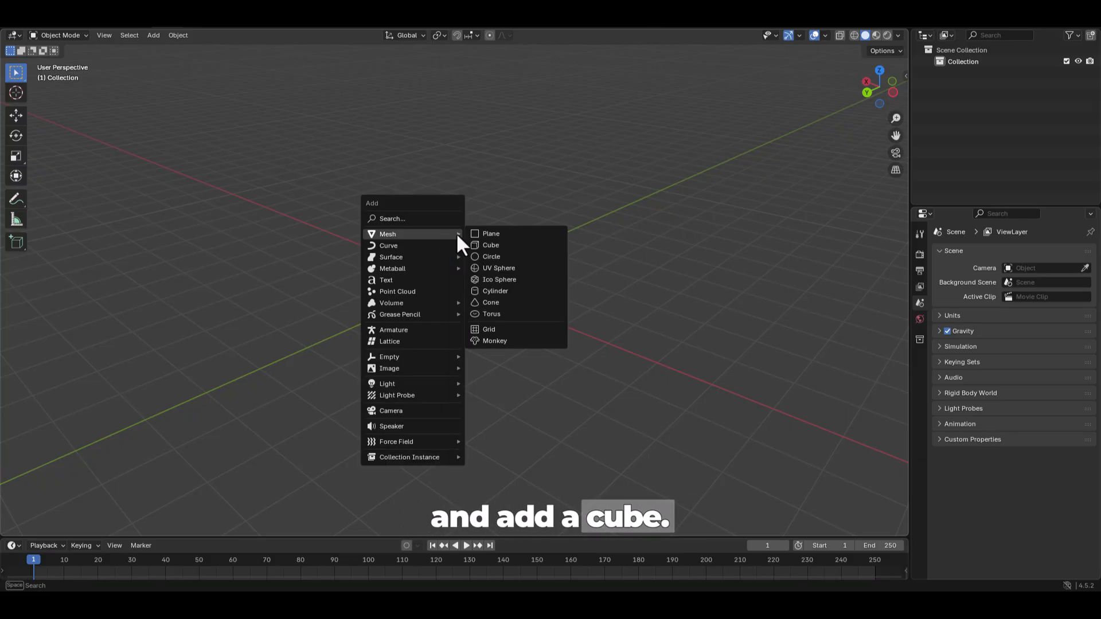
{"action": "left_click", "coordinate": [488, 243]}
{"action": "middle_click_drag", "start_coordinate": [470, 277], "coordinate": [507, 246], "text": "ctrl"}
{"action": "key", "text": "Tab"}
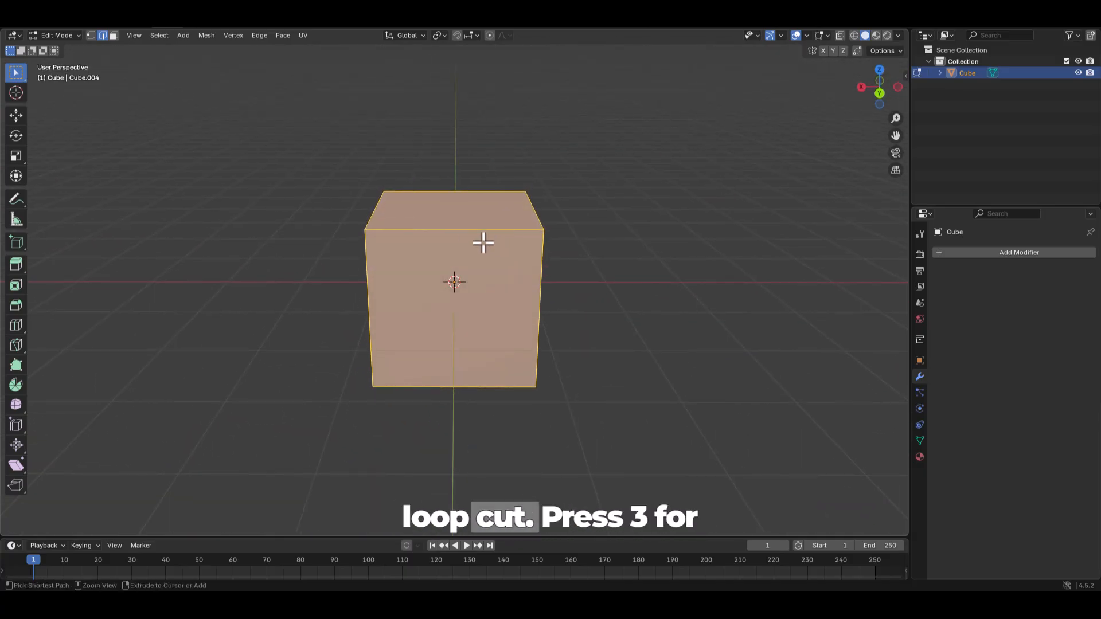
{"action": "key", "text": "ctrl+r"}
{"action": "left_click", "coordinate": [467, 236]}
{"action": "left_click", "coordinate": [466, 236]}
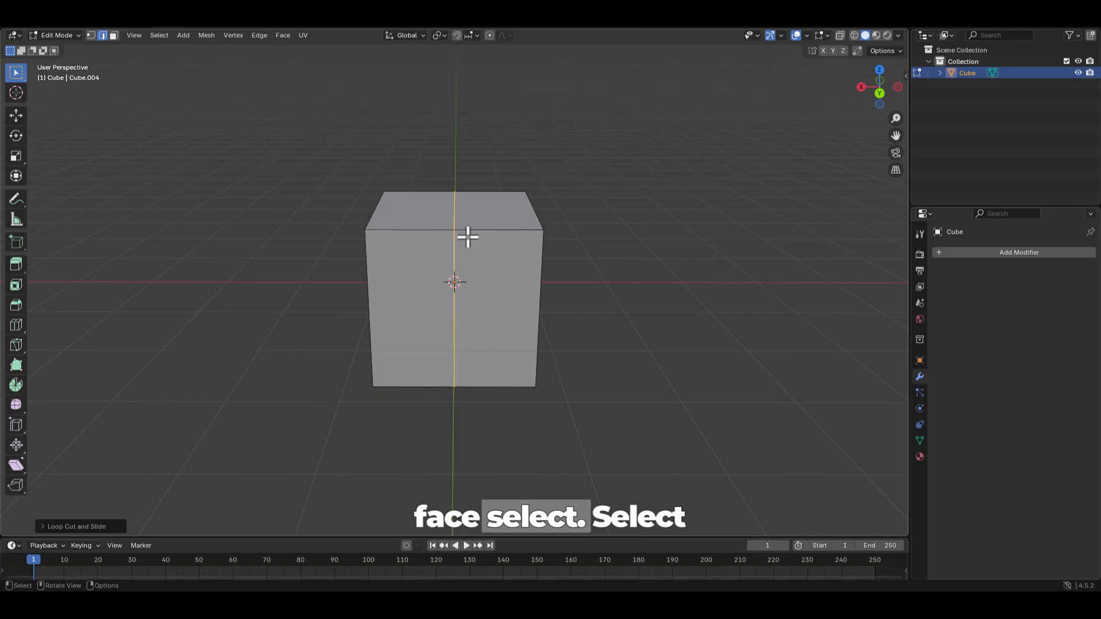
Delete all faces of the cube's +X half using see-through face selection, then return to Object Mode with solid shading
{"action": "key", "text": "3"}
{"action": "key", "text": "alt+z"}
{"action": "key", "text": "b"}
{"action": "left_click_drag", "start_coordinate": [394, 281], "coordinate": [453, 427]}
{"action": "key", "text": "x"}
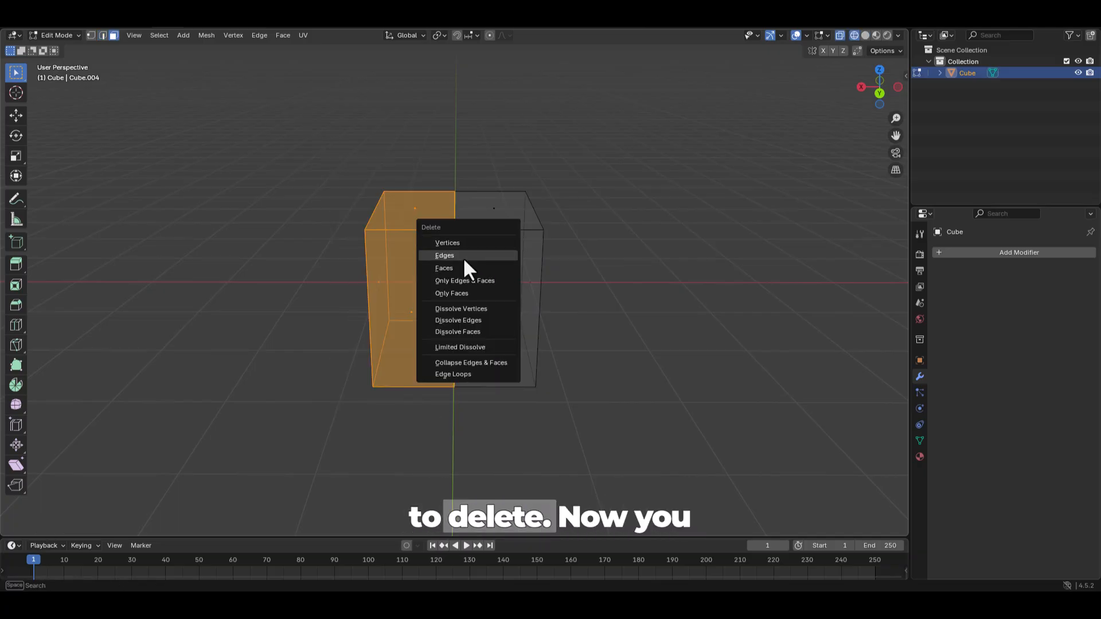
{"action": "left_click", "coordinate": [450, 268]}
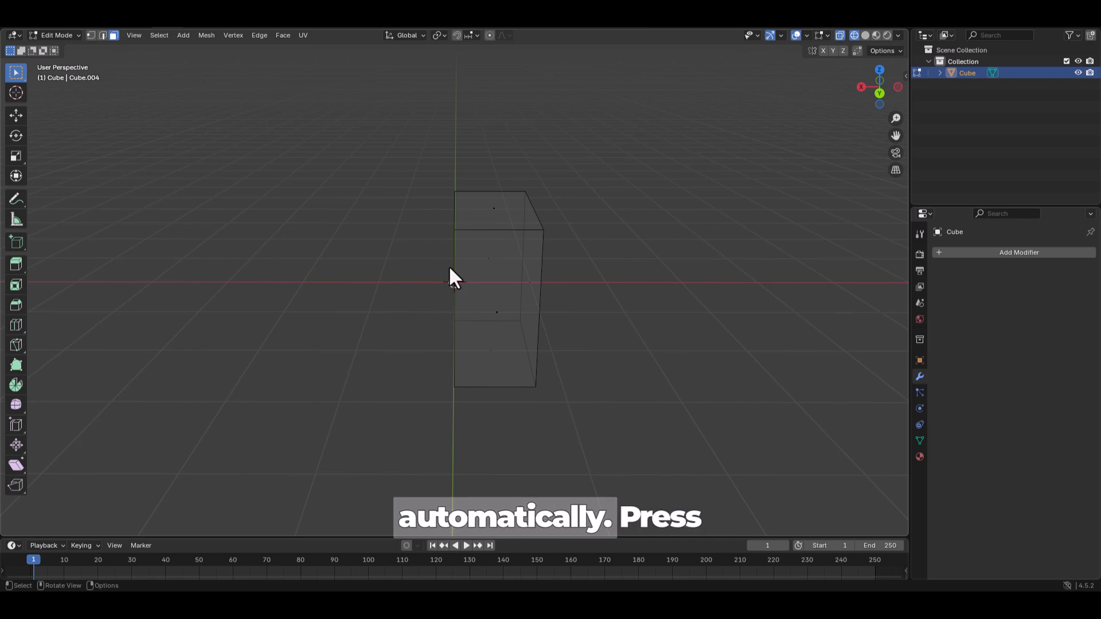
{"action": "key", "text": "Tab"}
{"action": "key", "text": "shift+z"}
Add a Mirror modifier on the X axis to the half cube and enable Clipping
{"action": "mouse_move", "coordinate": [472, 279]}
{"action": "middle_mouse_down"}
{"action": "mouse_move", "coordinate": [464, 295]}
{"action": "mouse_move", "coordinate": [555, 304]}
{"action": "mouse_move", "coordinate": [497, 297]}
{"action": "mouse_move", "coordinate": [527, 285]}
{"action": "middle_mouse_up"}
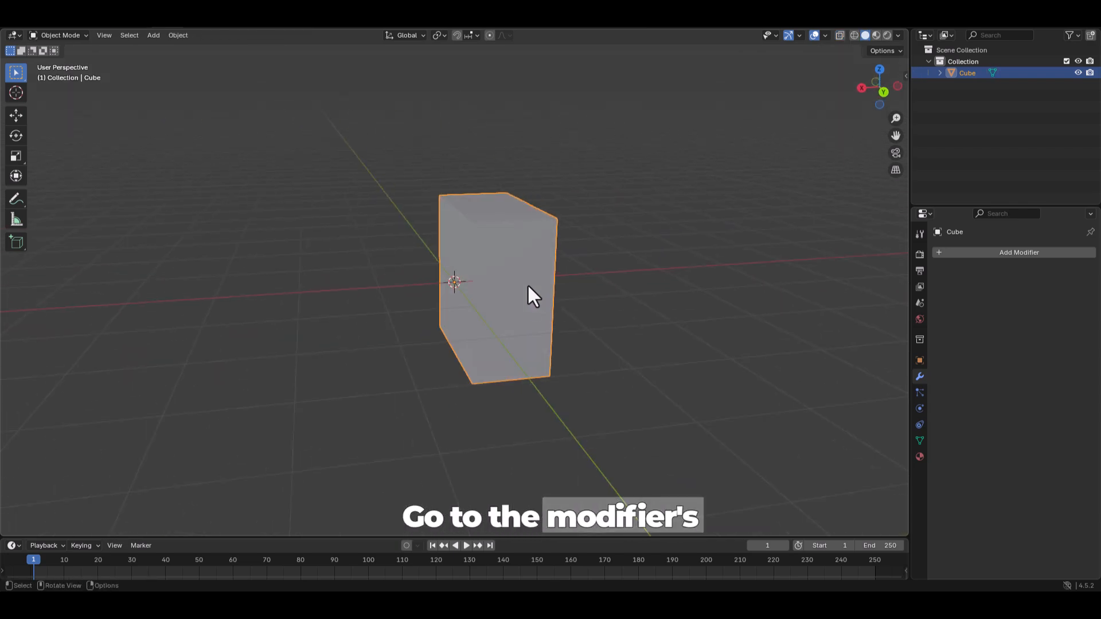
{"action": "left_click", "coordinate": [958, 256]}
{"action": "mouse_move", "coordinate": [957, 252]}
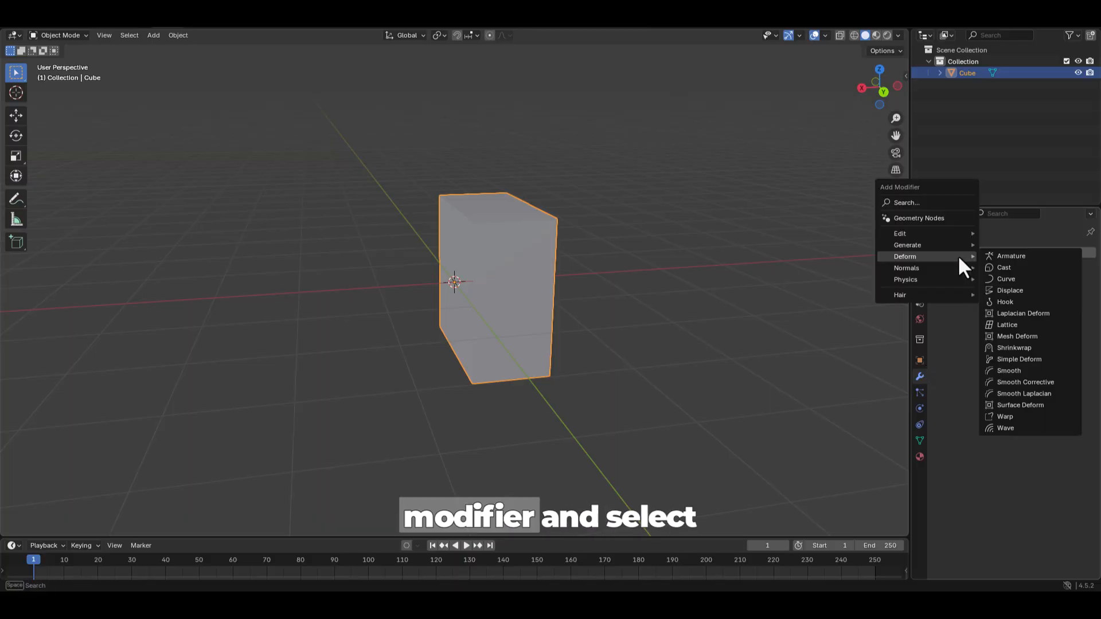
{"action": "left_click", "coordinate": [1002, 325]}
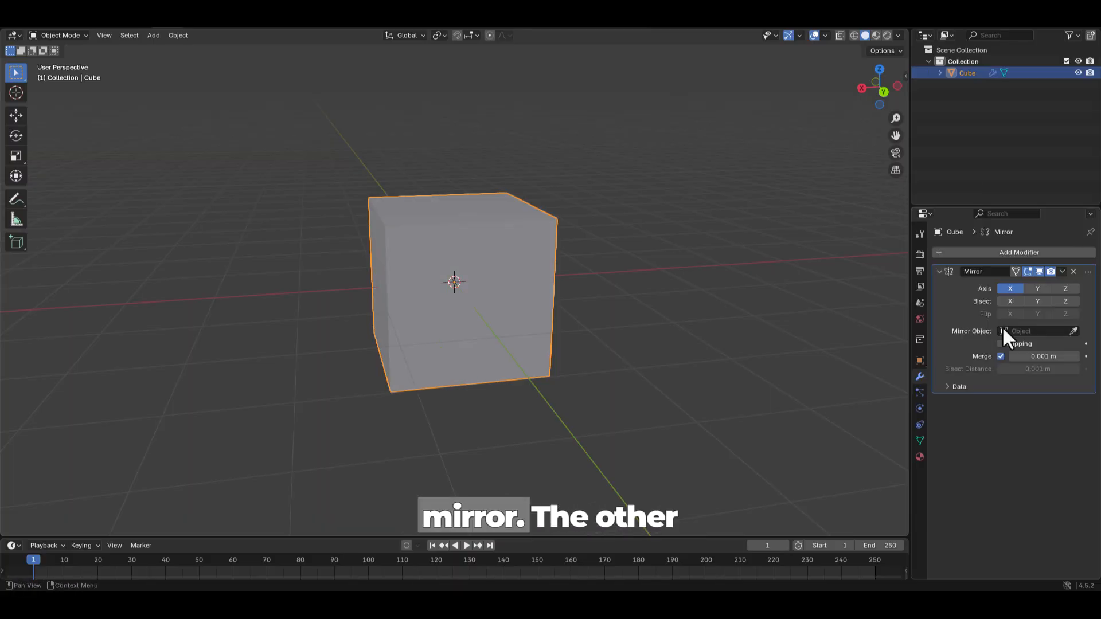
{"action": "middle_click_drag", "start_coordinate": [525, 308], "coordinate": [438, 300]}
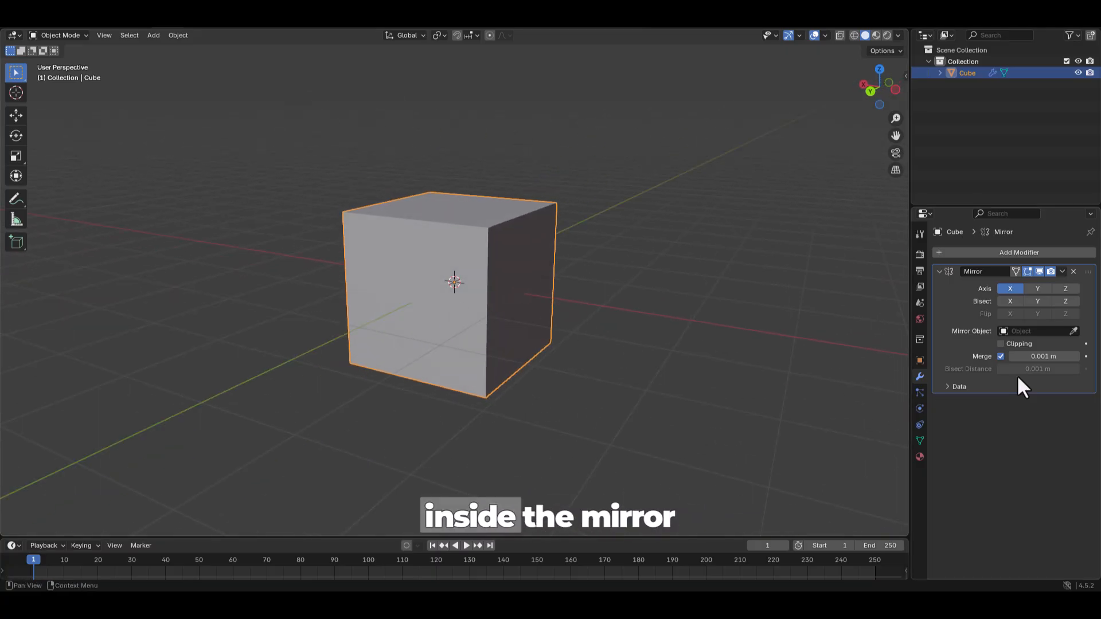
{"action": "left_click", "coordinate": [1001, 344]}
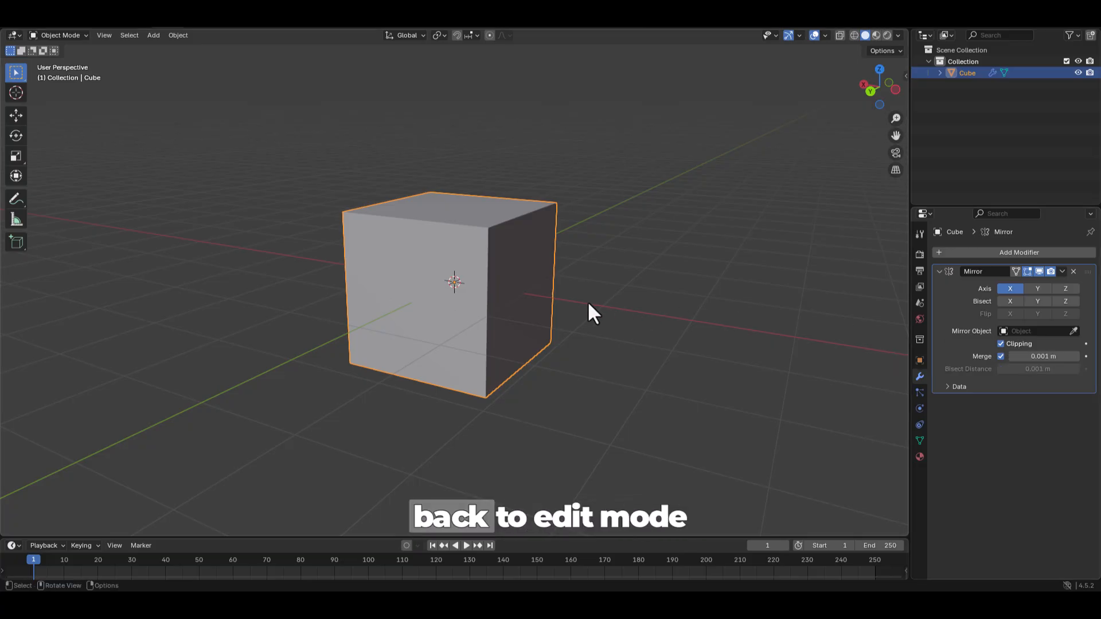
In Edit Mode, inset the half cube's outer side face and extrude the inset face inward along X
{"action": "key", "text": "Tab"}
{"action": "left_click", "coordinate": [530, 298]}
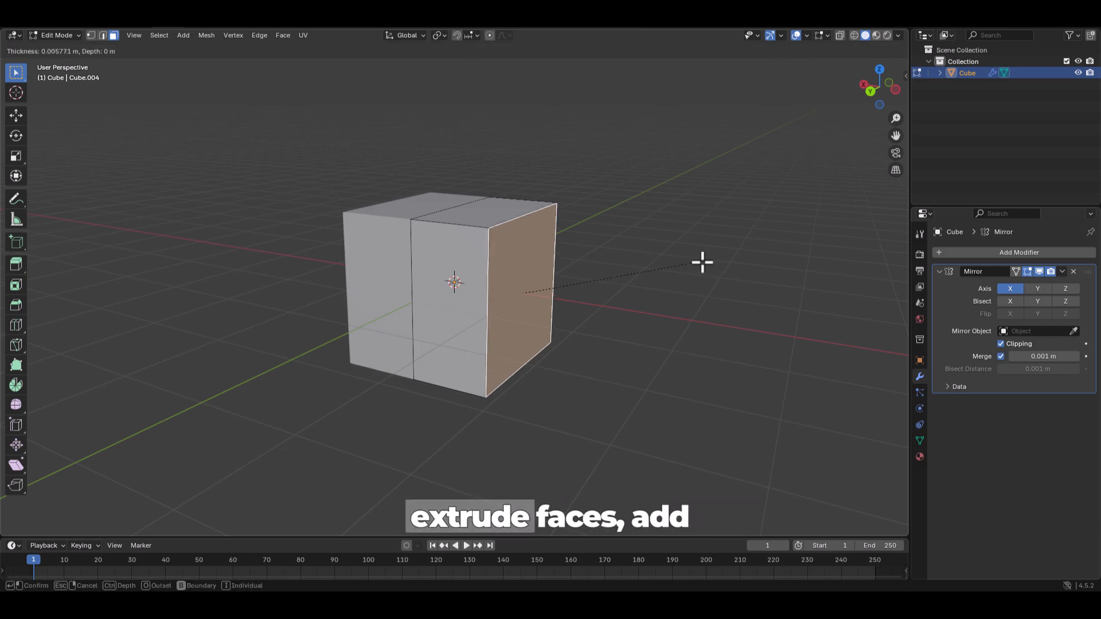
{"action": "key", "text": "i"}
{"action": "left_click", "coordinate": [682, 272]}
{"action": "key", "text": "e"}
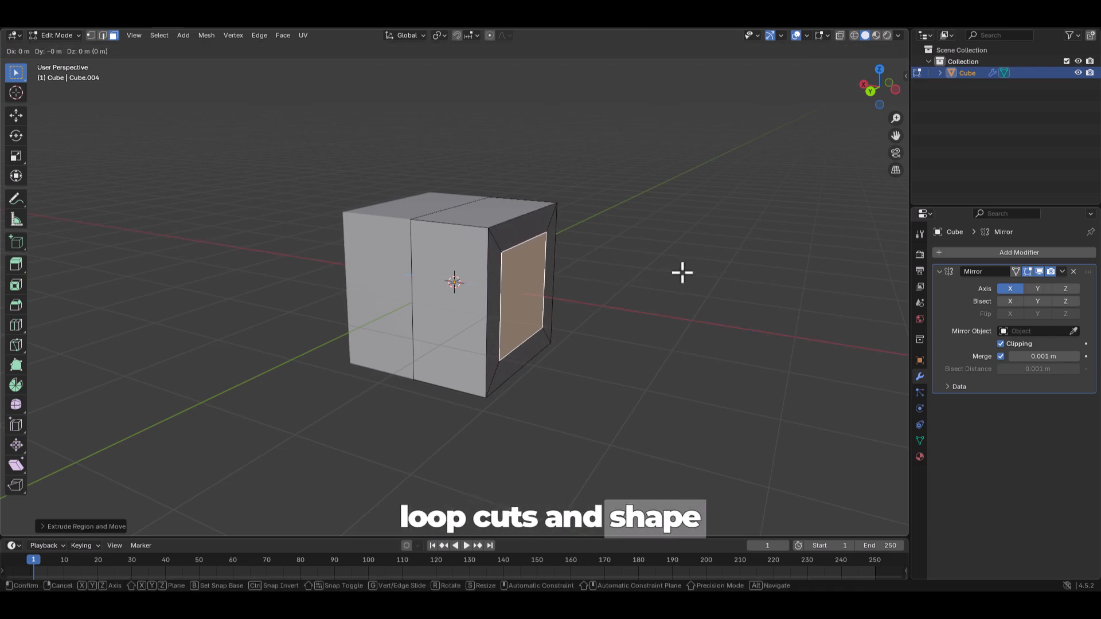
{"action": "key", "text": "x"}
{"action": "left_click", "coordinate": [658, 270]}
Inset the recessed face again and move it outward along X until it projects well beyond the cube's side
{"action": "key", "text": "i"}
{"action": "left_click", "coordinate": [642, 277]}
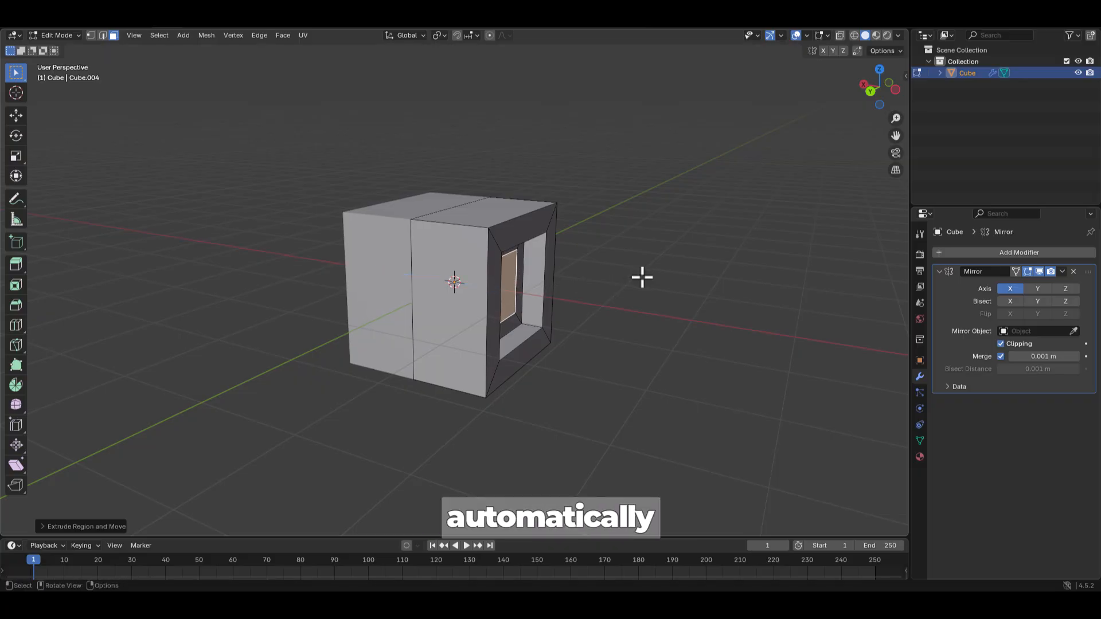
{"action": "key", "text": "g"}
{"action": "key", "text": "x"}
{"action": "left_click", "coordinate": [764, 294]}
Bevel the edges of the protruding block's end face with one segment
{"action": "key", "text": "ctrl+b"}
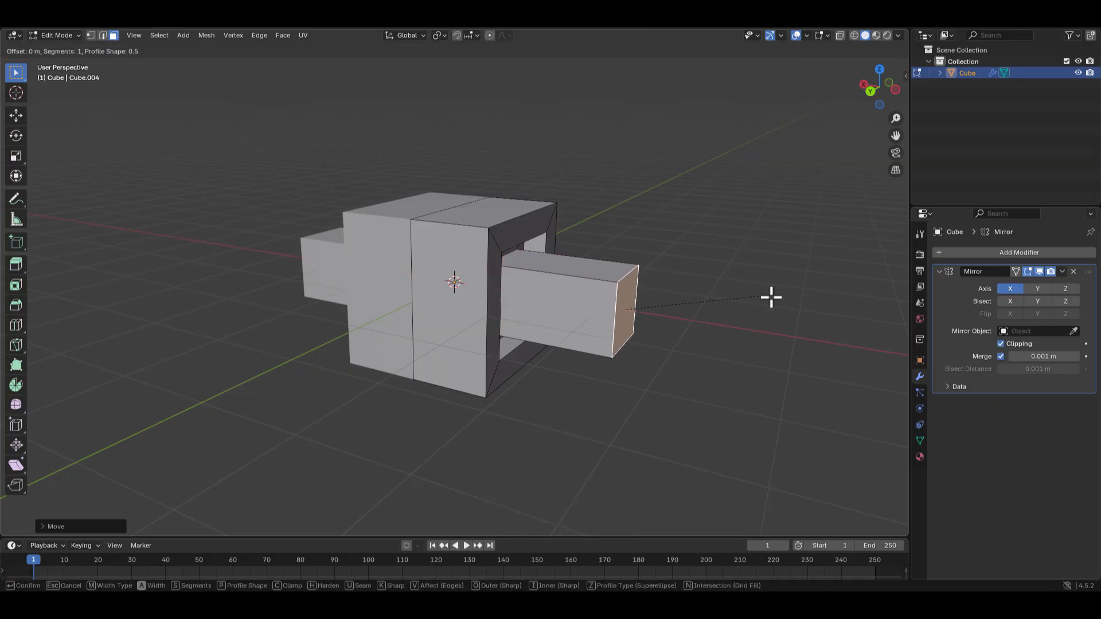
{"action": "left_click", "coordinate": [788, 300]}
{"action": "middle_click_drag", "start_coordinate": [788, 300], "coordinate": [626, 298]}
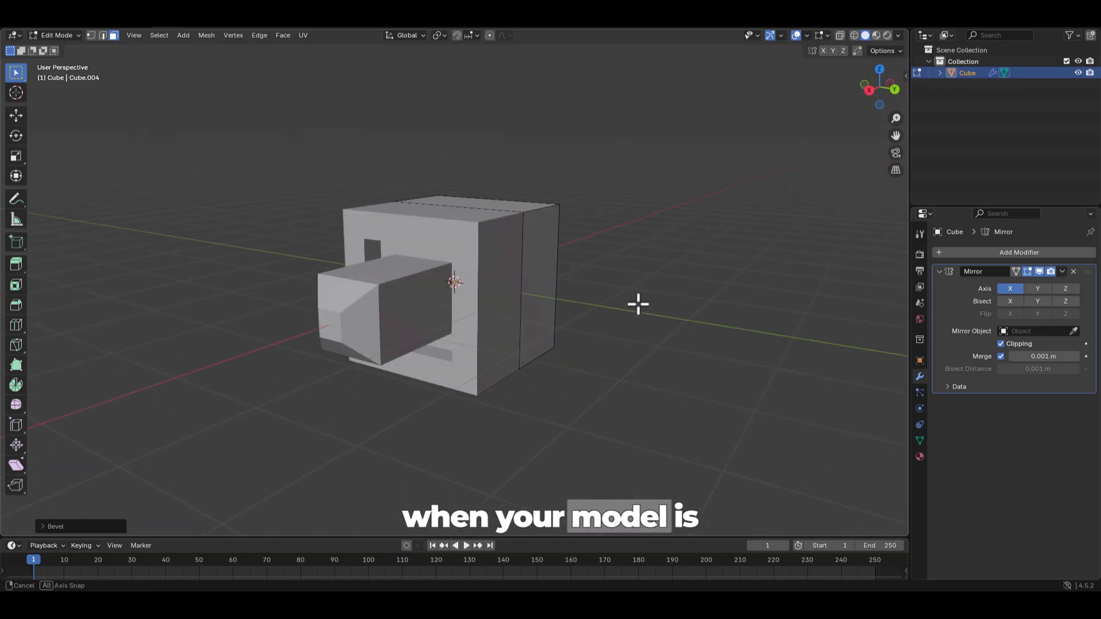
Return to Object Mode and apply the cube's Mirror modifier
{"action": "key", "text": "Tab"}
{"action": "left_click", "coordinate": [1061, 271]}
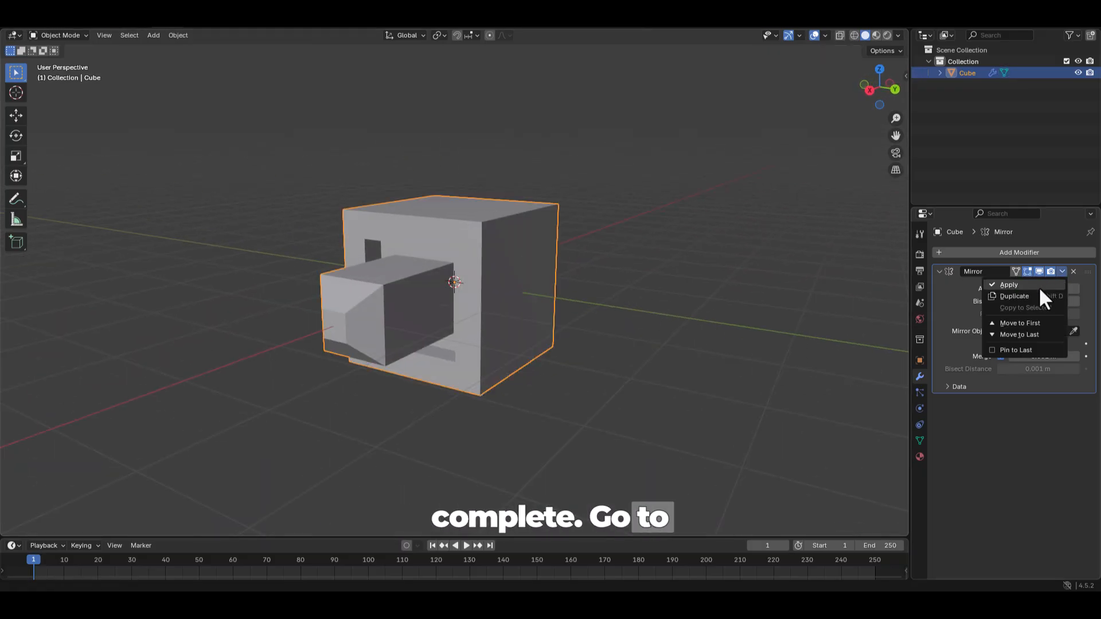
{"action": "left_click", "coordinate": [1041, 284]}
{"action": "middle_click_drag", "start_coordinate": [540, 298], "coordinate": [355, 303]}
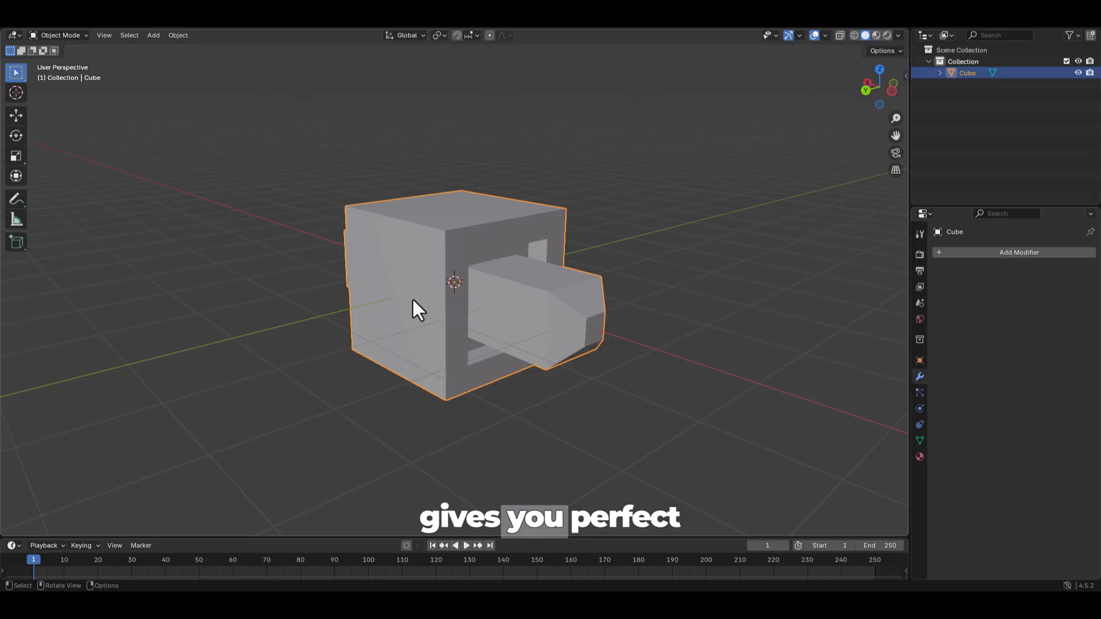